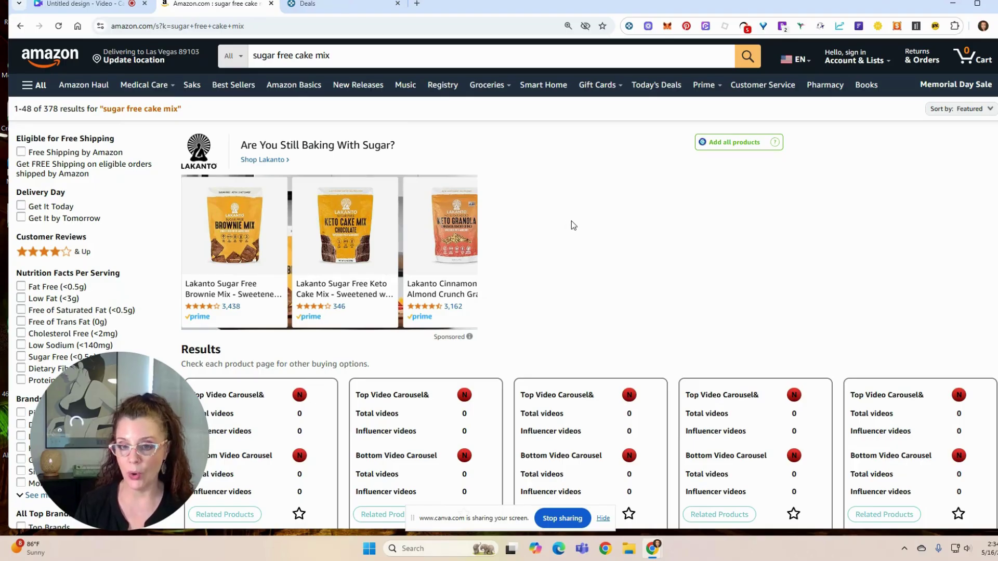
Step: Open the Pillsbury Sugar Free Cake Mix Value Bundle from the search results and hide the CardPointers offer for 1 hour
{"action": "scroll", "coordinate": [572, 224], "scroll_direction": "down", "scroll_amount": 5}
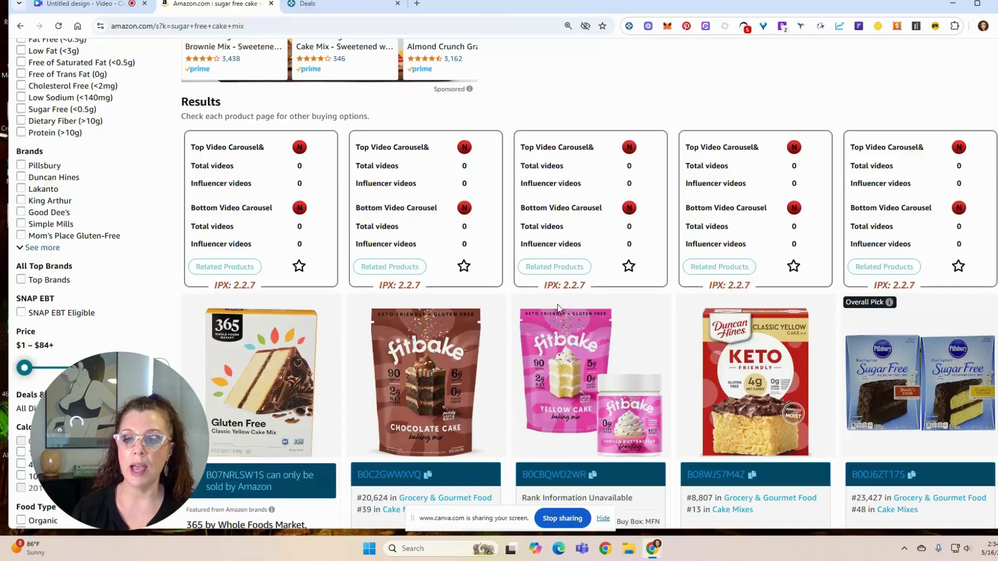
{"action": "scroll", "coordinate": [558, 308], "scroll_direction": "down", "scroll_amount": 3}
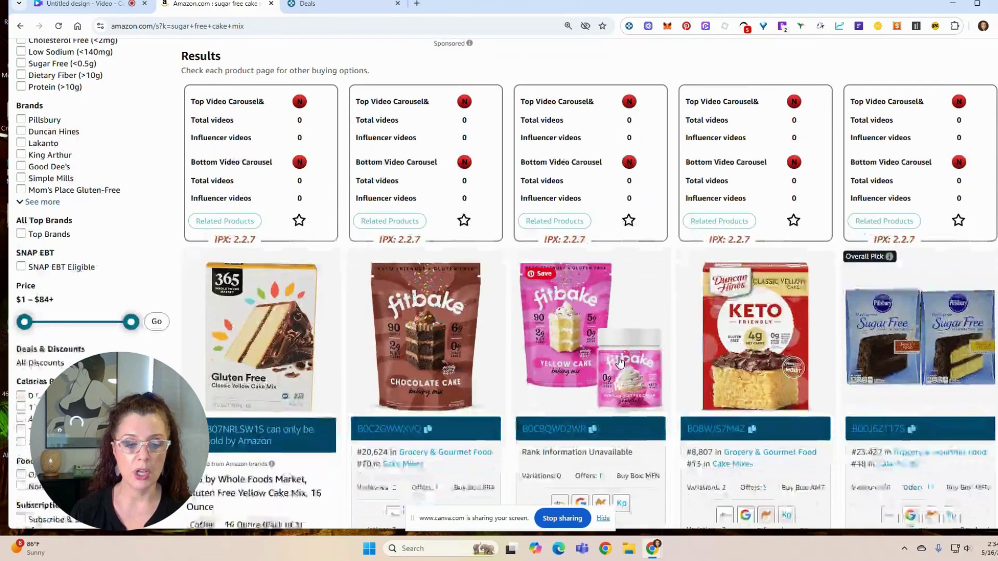
{"action": "scroll", "coordinate": [625, 394], "scroll_direction": "down", "scroll_amount": 1}
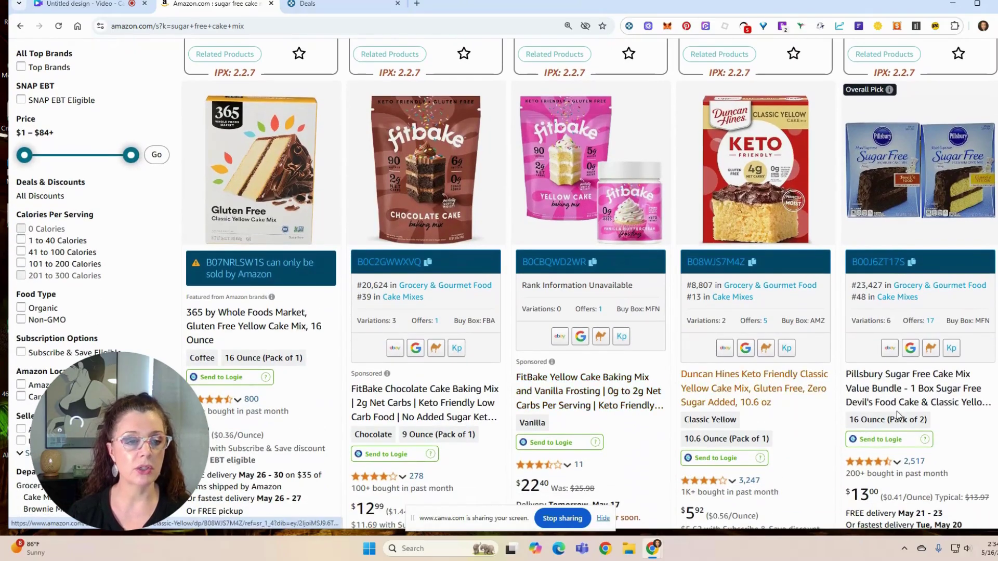
{"action": "mouse_move", "coordinate": [900, 159]}
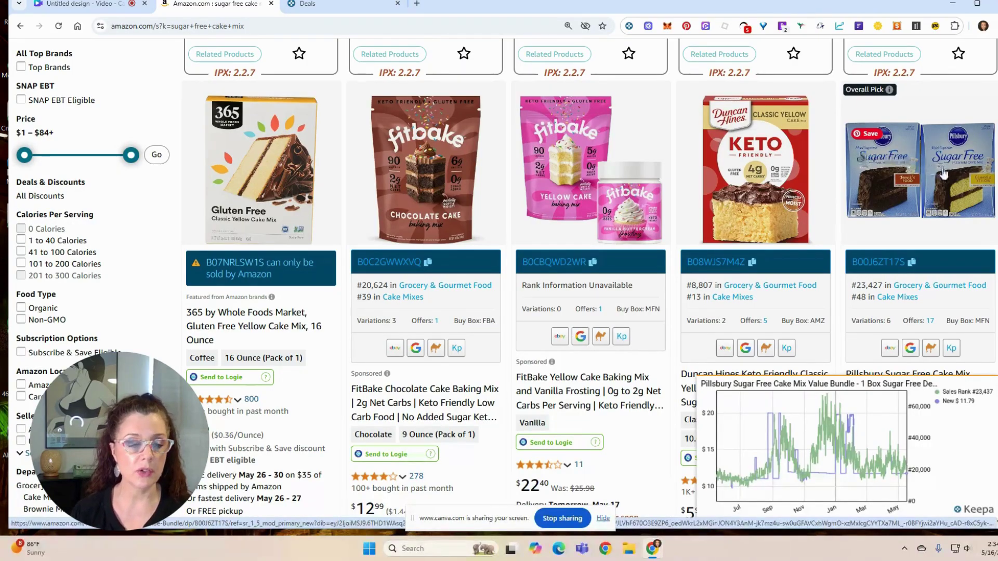
{"action": "left_click", "coordinate": [892, 374]}
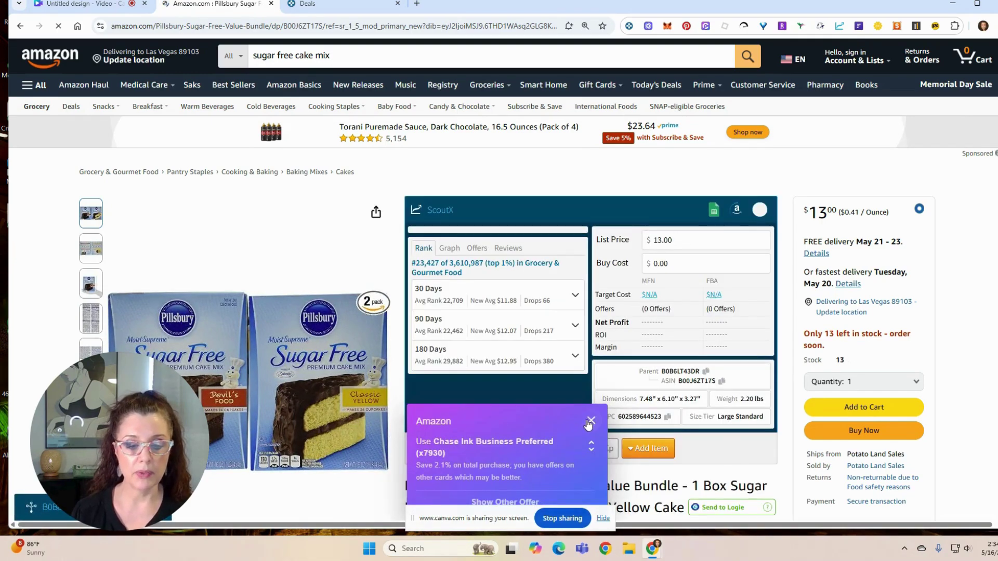
{"action": "left_click", "coordinate": [591, 421]}
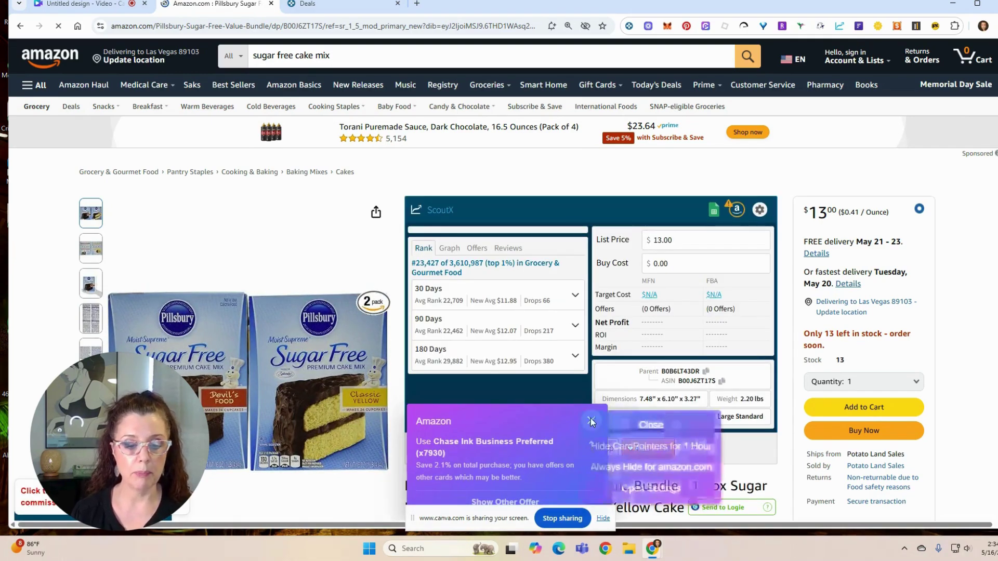
{"action": "left_click", "coordinate": [628, 448]}
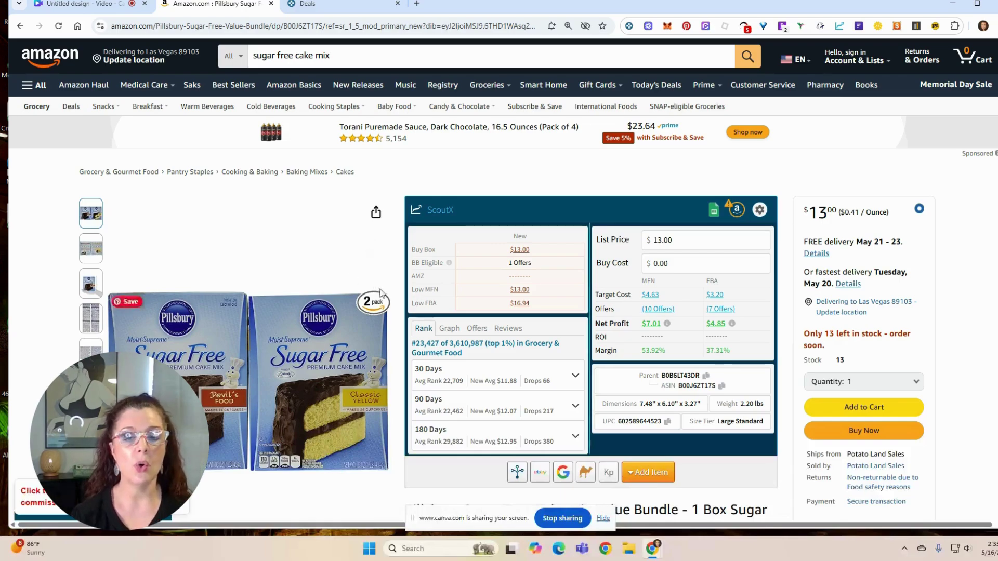
Step: Examine the cake mix bundle's Keepa price history charts and open its product tracking form
{"action": "scroll", "coordinate": [295, 279], "scroll_direction": "down", "scroll_amount": 2}
{"action": "scroll", "coordinate": [294, 280], "scroll_direction": "down", "scroll_amount": 10}
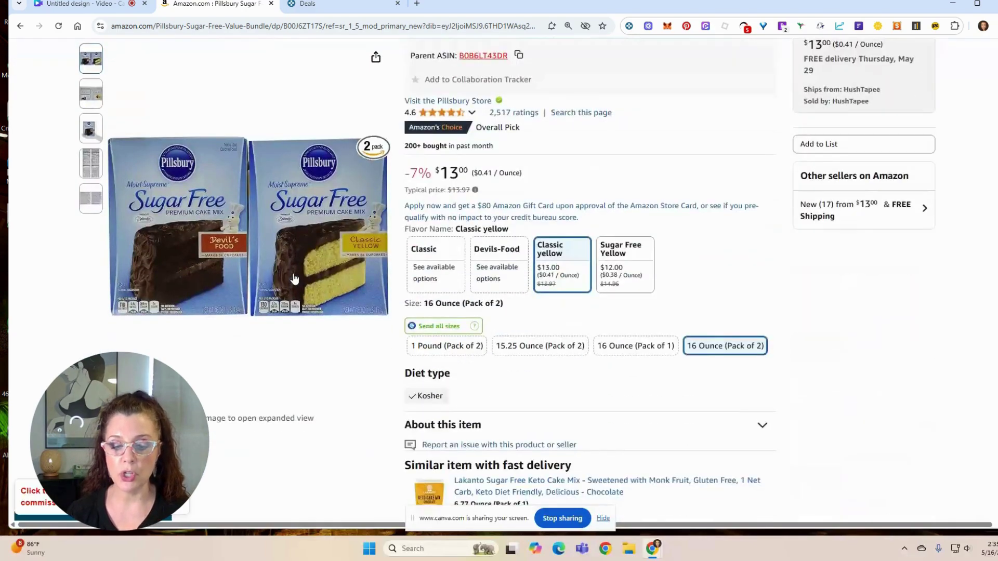
{"action": "scroll", "coordinate": [294, 279], "scroll_direction": "down", "scroll_amount": 4}
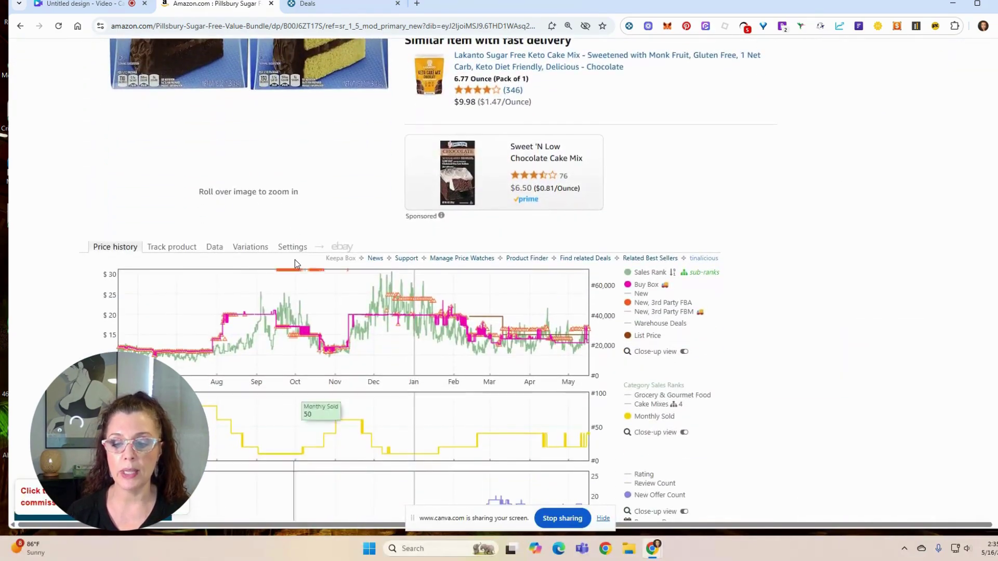
{"action": "scroll", "coordinate": [597, 275], "scroll_direction": "down", "scroll_amount": 1}
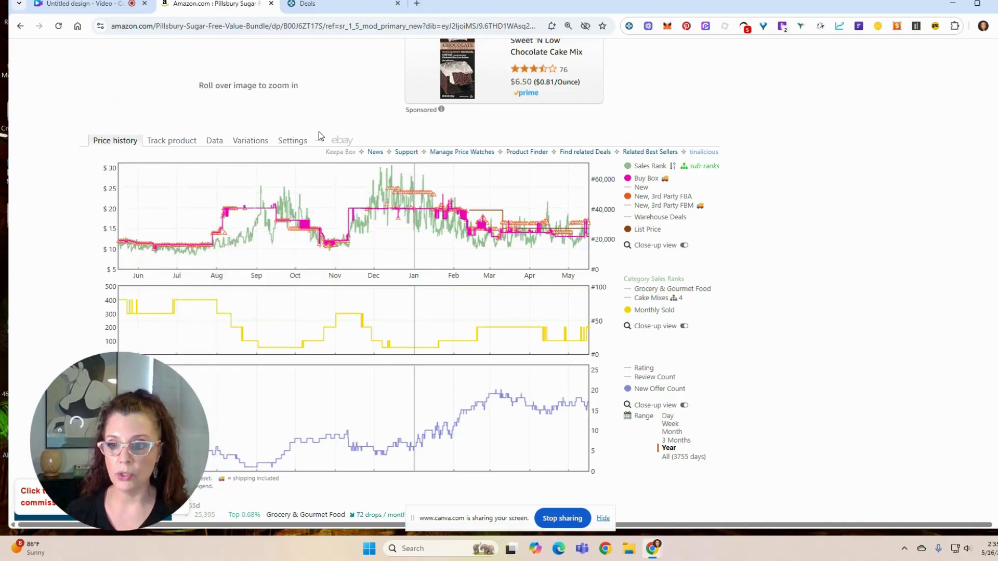
{"action": "left_click", "coordinate": [163, 141]}
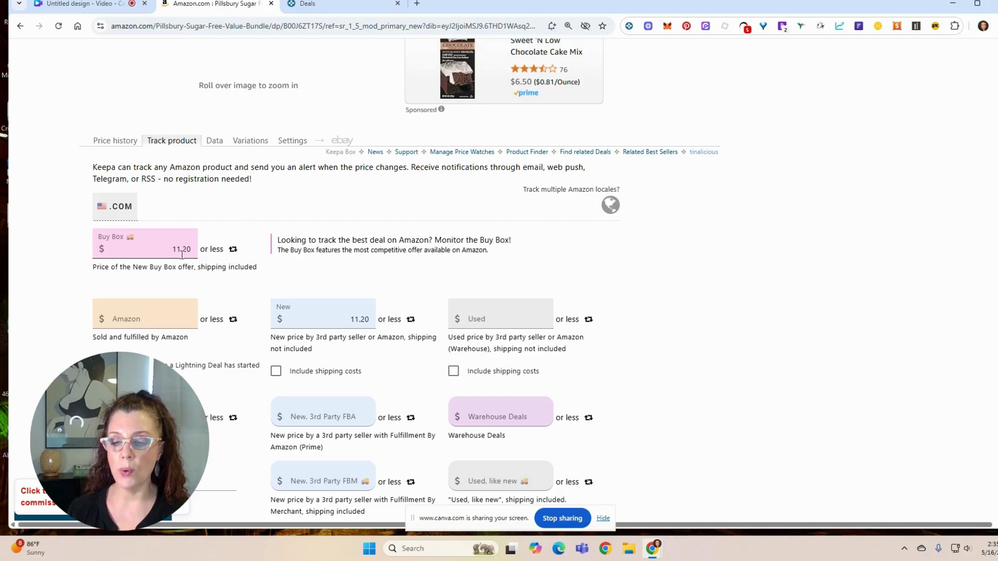
Step: Check the bundle's list price and profit figures in ScoutX, and return to the Keepa price history charts
{"action": "scroll", "coordinate": [250, 247], "scroll_direction": "up", "scroll_amount": 5}
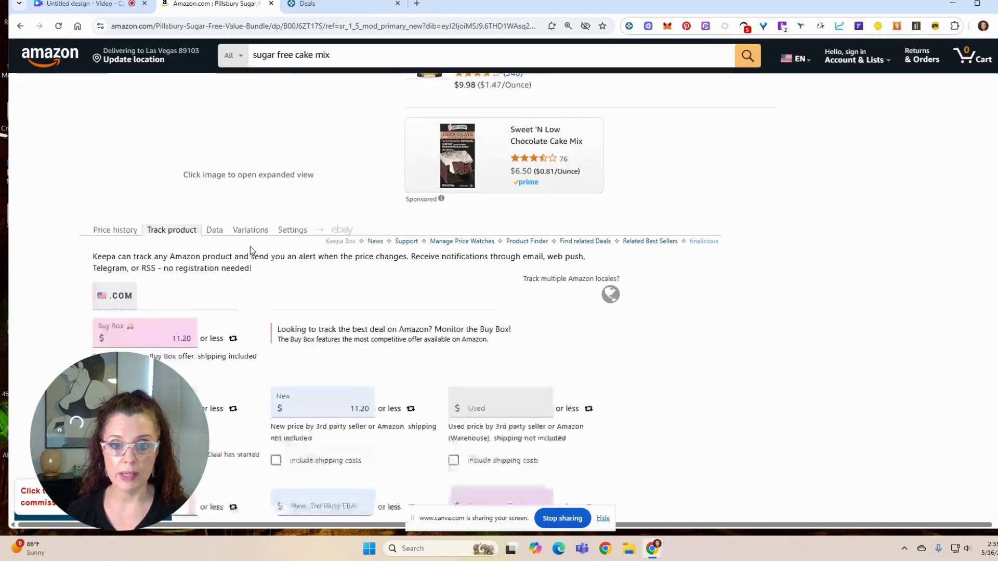
{"action": "scroll", "coordinate": [250, 246], "scroll_direction": "up", "scroll_amount": 4}
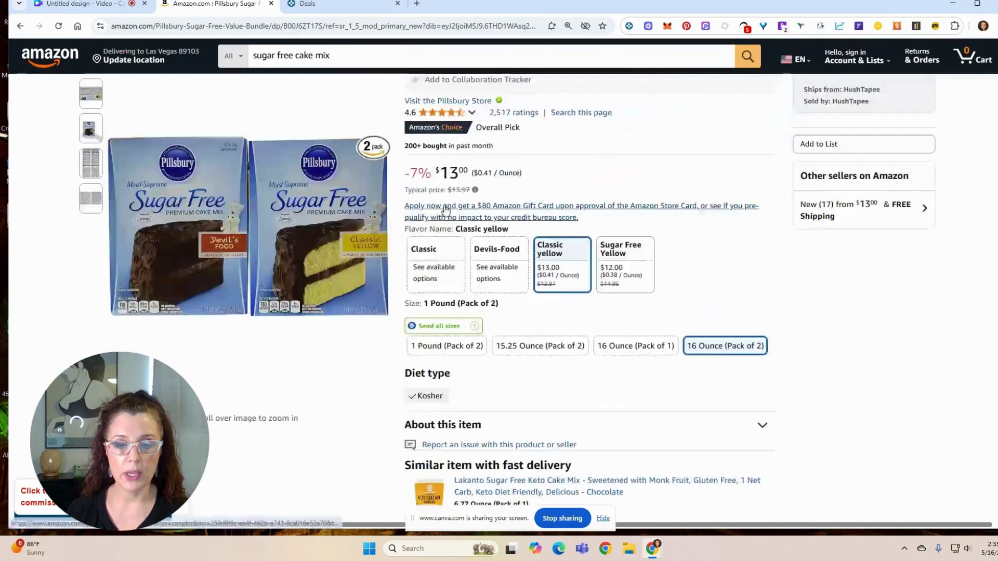
{"action": "scroll", "coordinate": [678, 158], "scroll_direction": "up", "scroll_amount": 7}
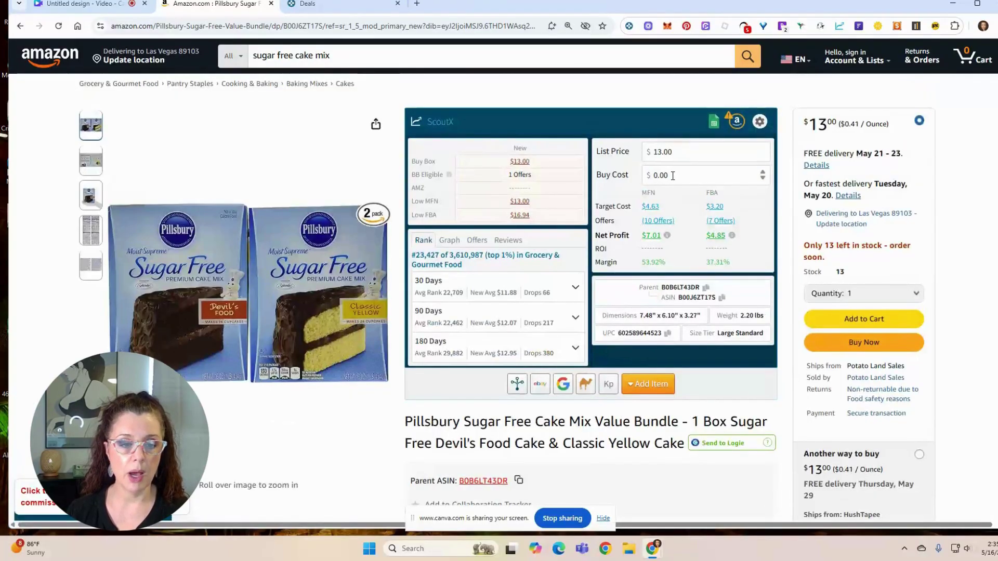
{"action": "scroll", "coordinate": [668, 203], "scroll_direction": "down", "scroll_amount": 12}
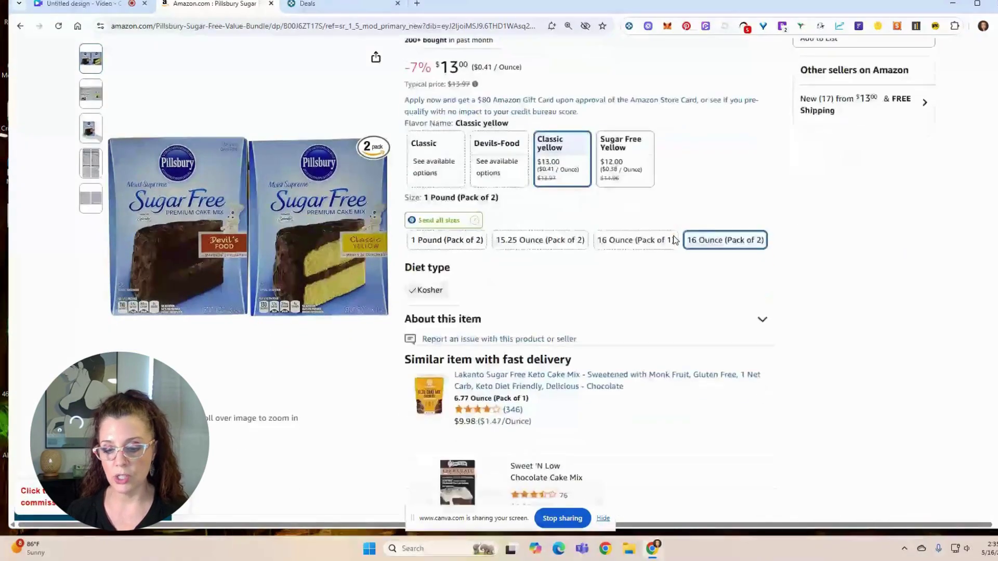
{"action": "scroll", "coordinate": [675, 239], "scroll_direction": "down", "scroll_amount": 5}
{"action": "scroll", "coordinate": [86, 125], "scroll_direction": "up", "scroll_amount": 1}
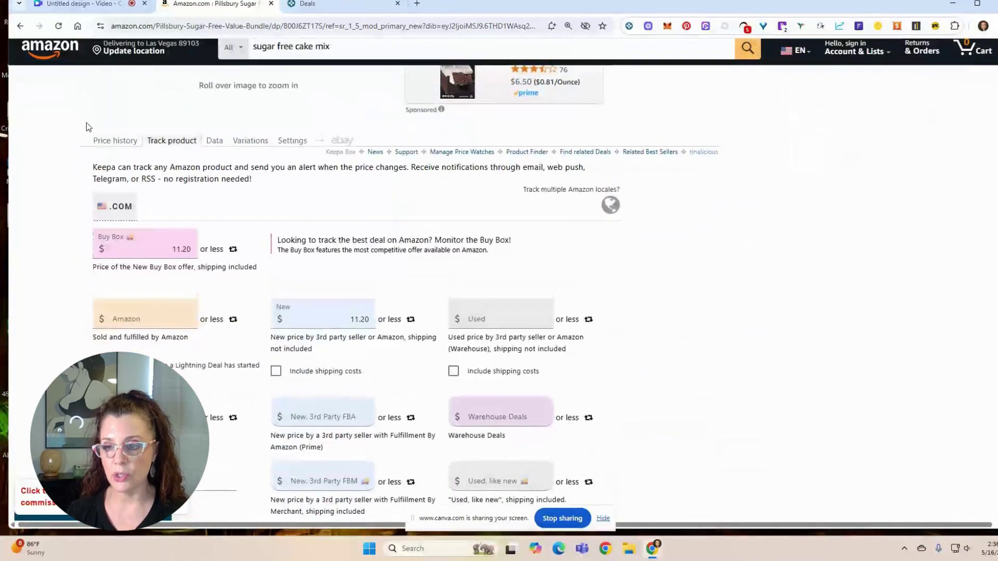
{"action": "left_click", "coordinate": [110, 143]}
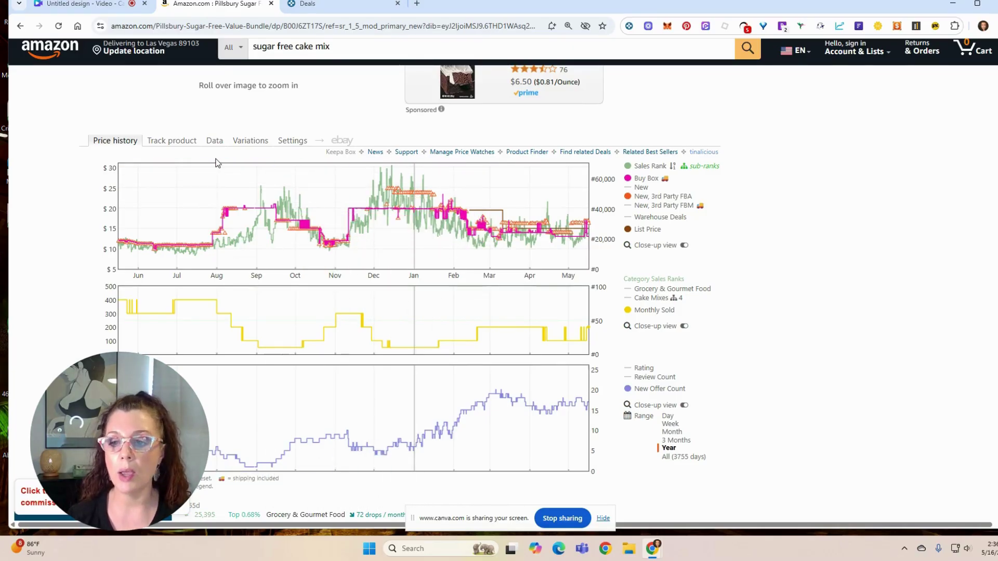
Step: Set the Keepa Buy Box tracking alert for the bundle to $17.00 or more
{"action": "left_click", "coordinate": [173, 146]}
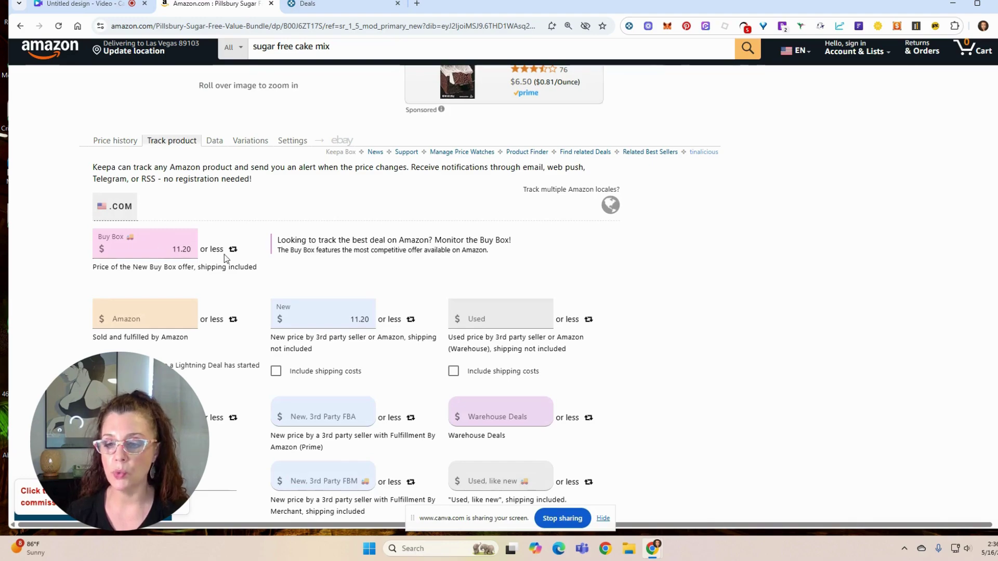
{"action": "left_click", "coordinate": [235, 251]}
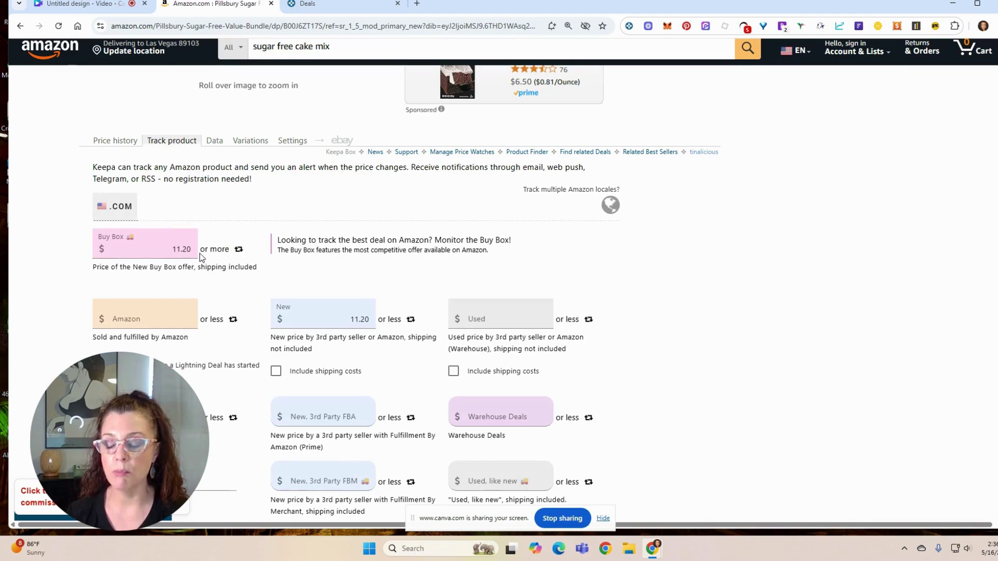
{"action": "left_click", "coordinate": [186, 250]}
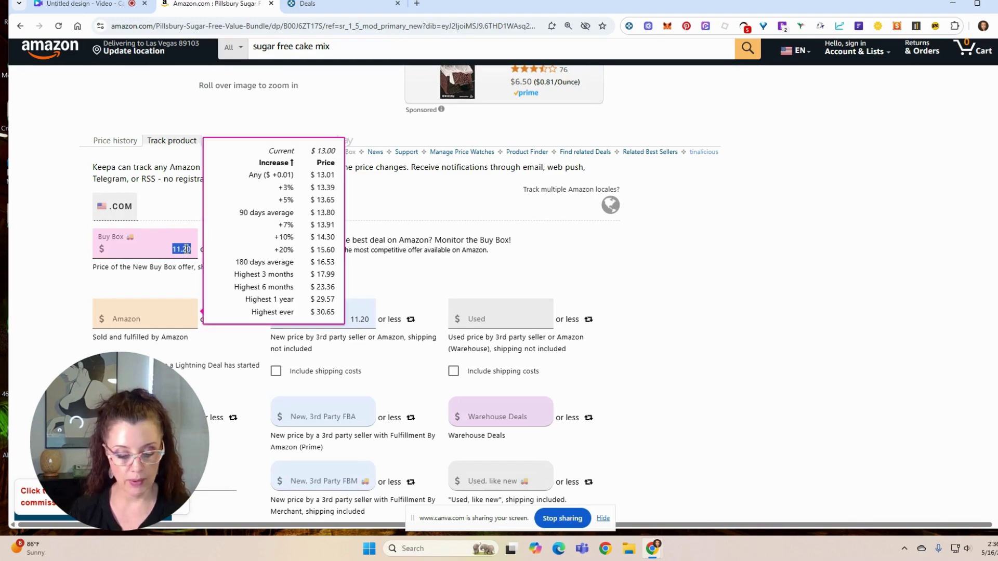
{"action": "key", "text": "BackSpace"}
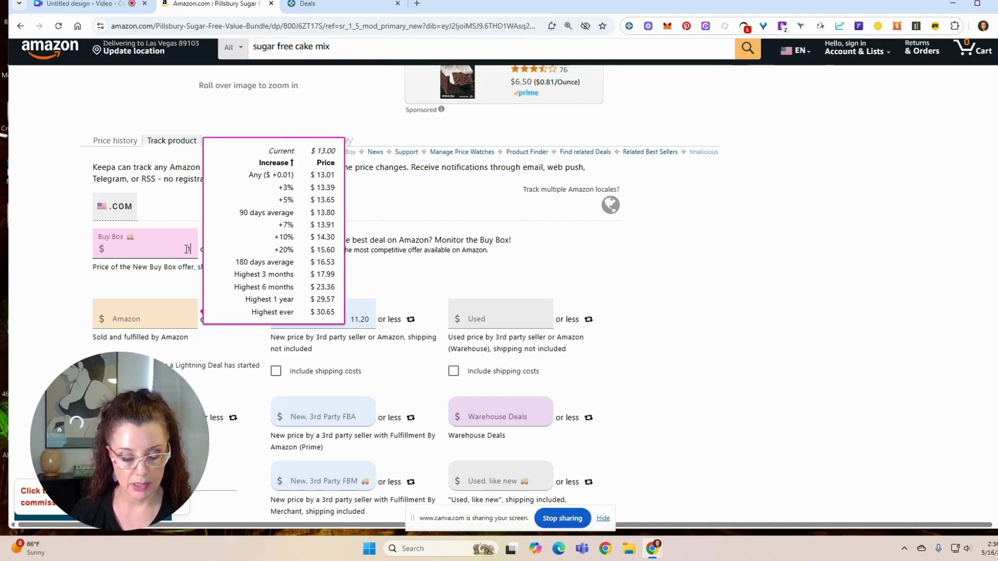
{"action": "type", "text": "1"}
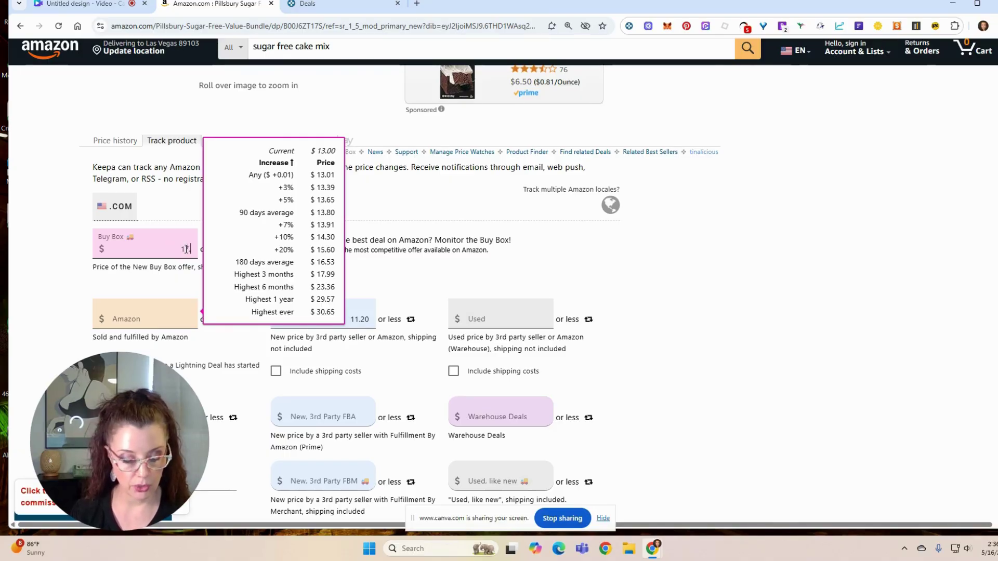
{"action": "type", "text": "7.00"}
{"action": "left_click", "coordinate": [175, 283]}
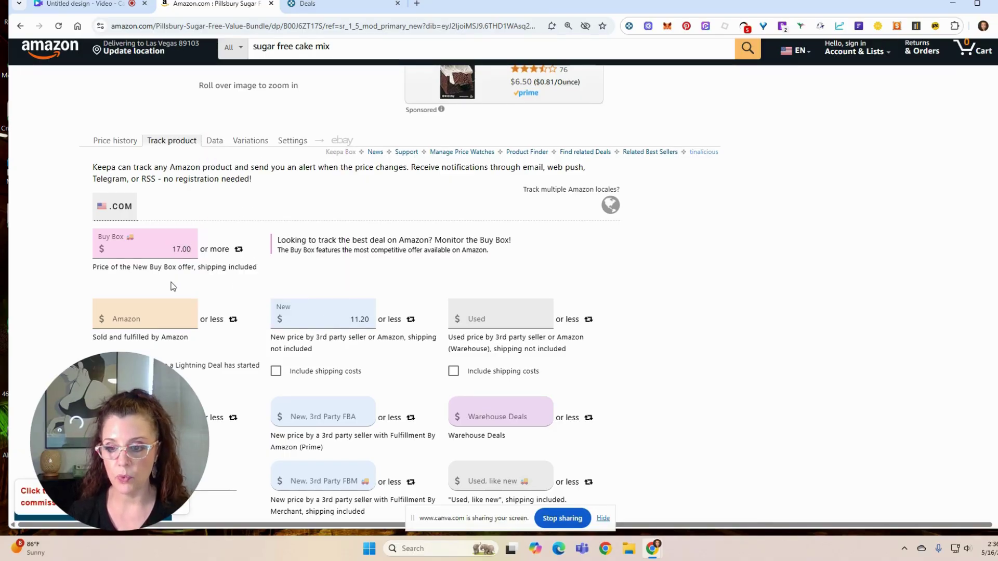
Step: Add the memo "Walmart 5.00" to the product's Keepa tracking form
{"action": "scroll", "coordinate": [254, 292], "scroll_direction": "down", "scroll_amount": 6}
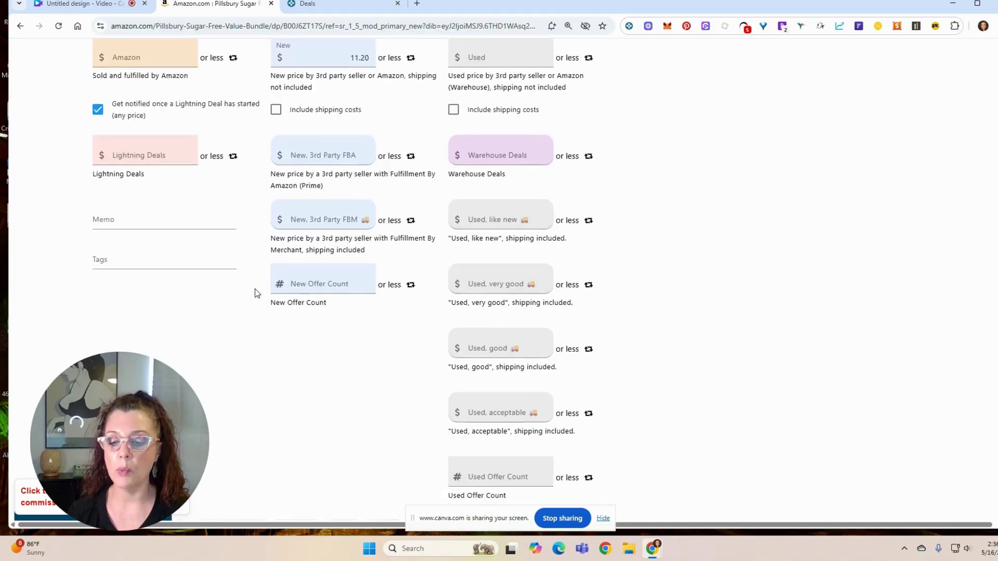
{"action": "left_click", "coordinate": [131, 163]}
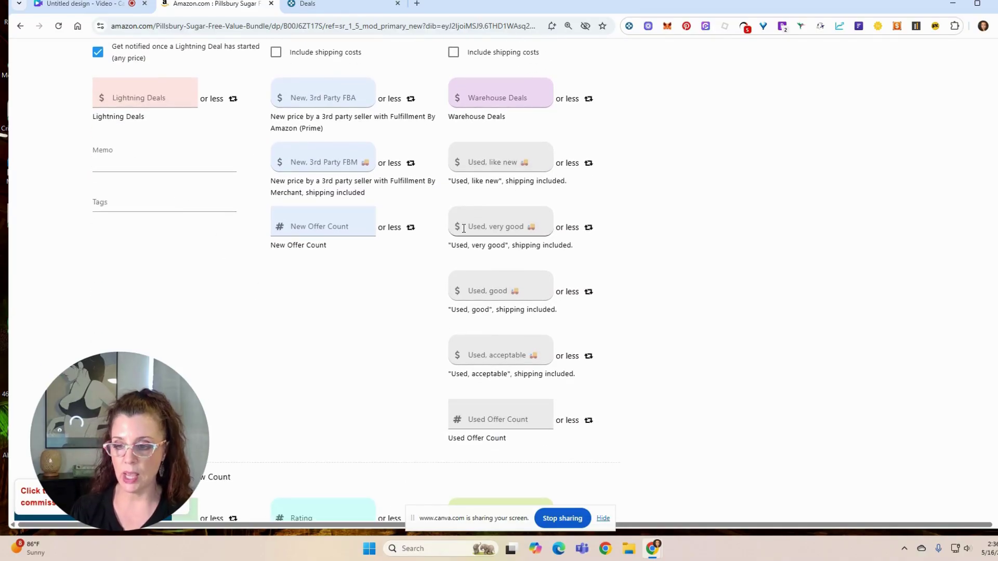
{"action": "type", "text": "Walmart"}
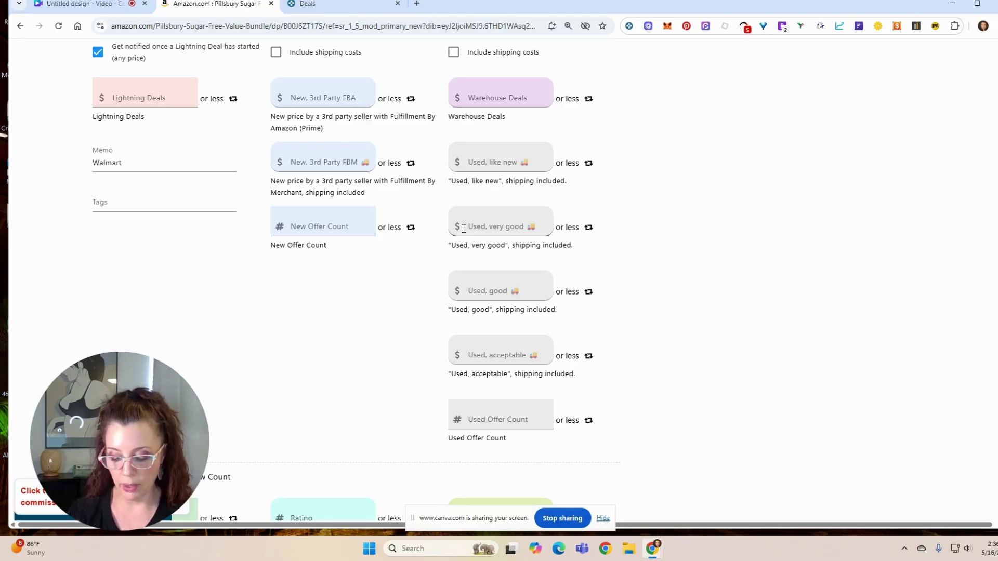
{"action": "type", "text": " 5.00"}
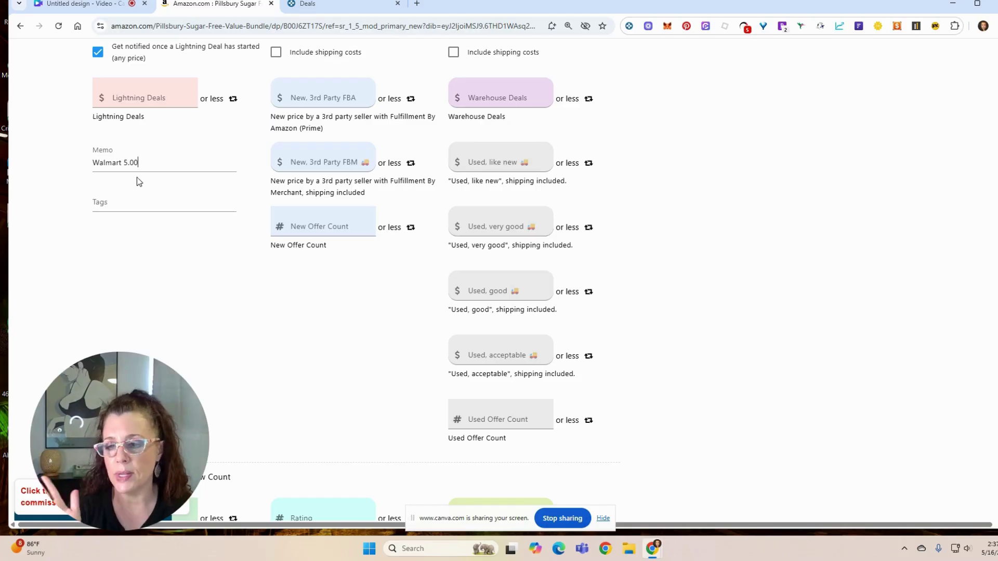
Step: Check the available tracking durations at the end of the Keepa tracking form
{"action": "scroll", "coordinate": [164, 159], "scroll_direction": "down", "scroll_amount": 6}
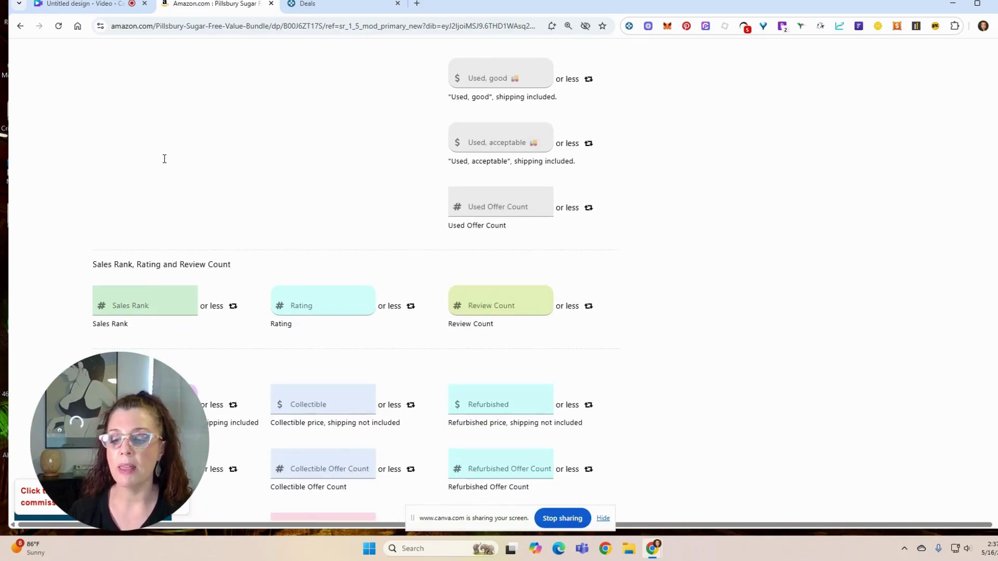
{"action": "scroll", "coordinate": [164, 158], "scroll_direction": "down", "scroll_amount": 3}
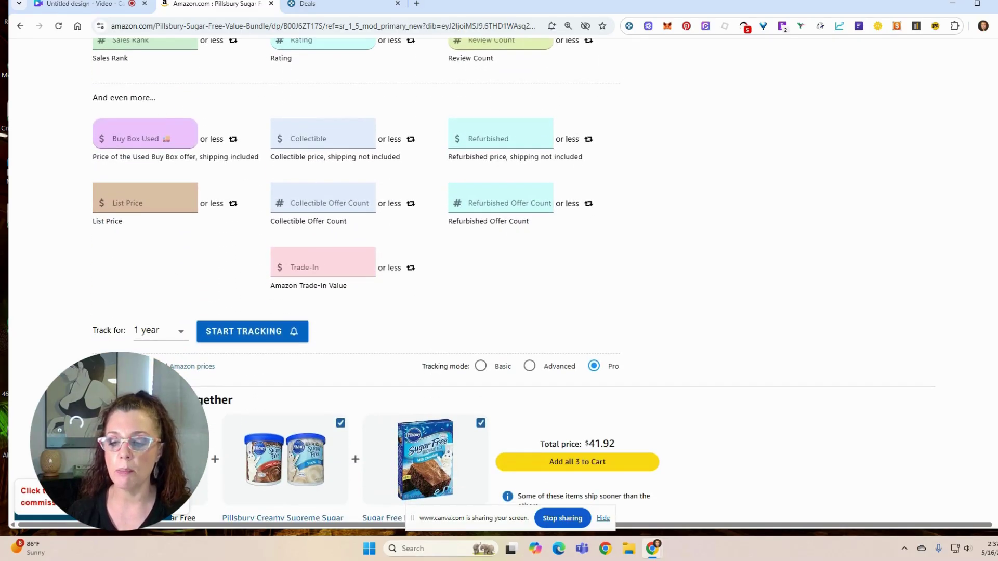
{"action": "left_click", "coordinate": [180, 336]}
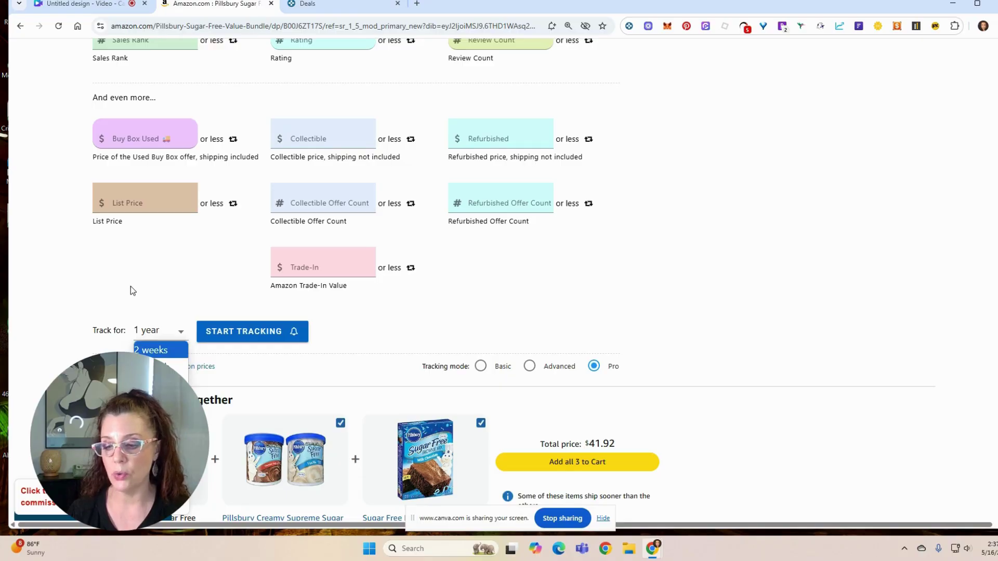
{"action": "left_click", "coordinate": [153, 295]}
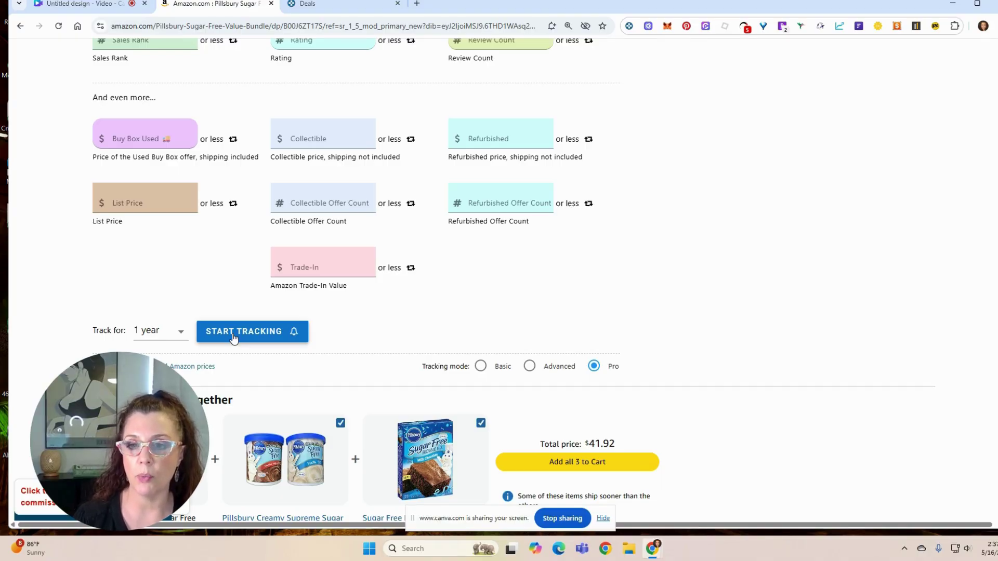
Step: Switch to the Keepa Deals page and show deals of the New type
{"action": "scroll", "coordinate": [220, 299], "scroll_direction": "up", "scroll_amount": 12}
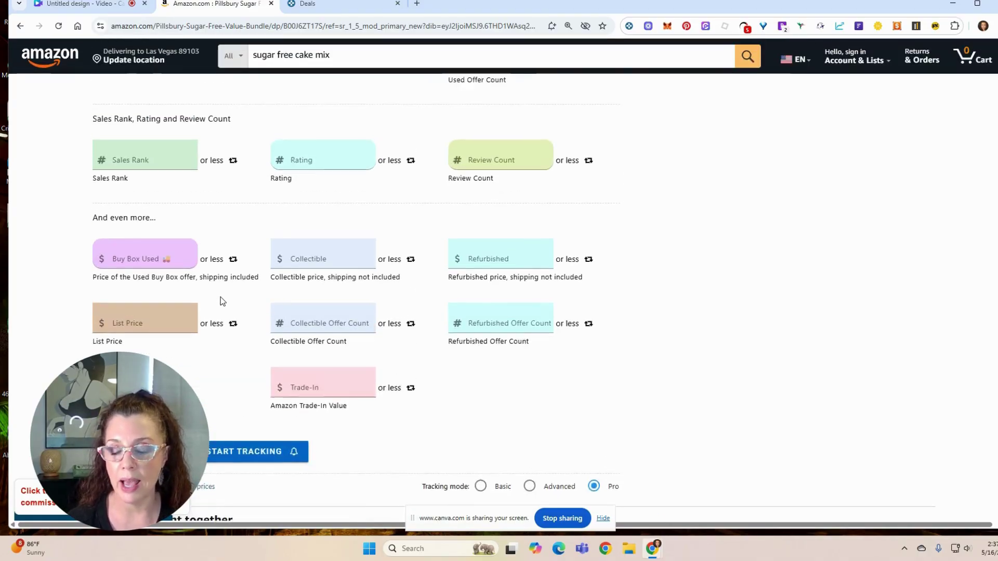
{"action": "scroll", "coordinate": [221, 301], "scroll_direction": "up", "scroll_amount": 8}
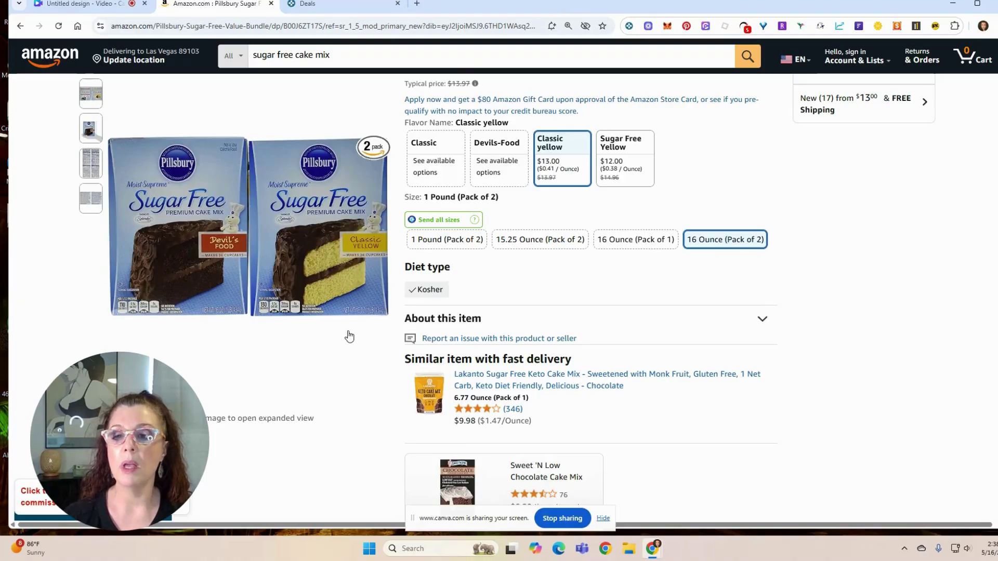
{"action": "left_click", "coordinate": [321, 4]}
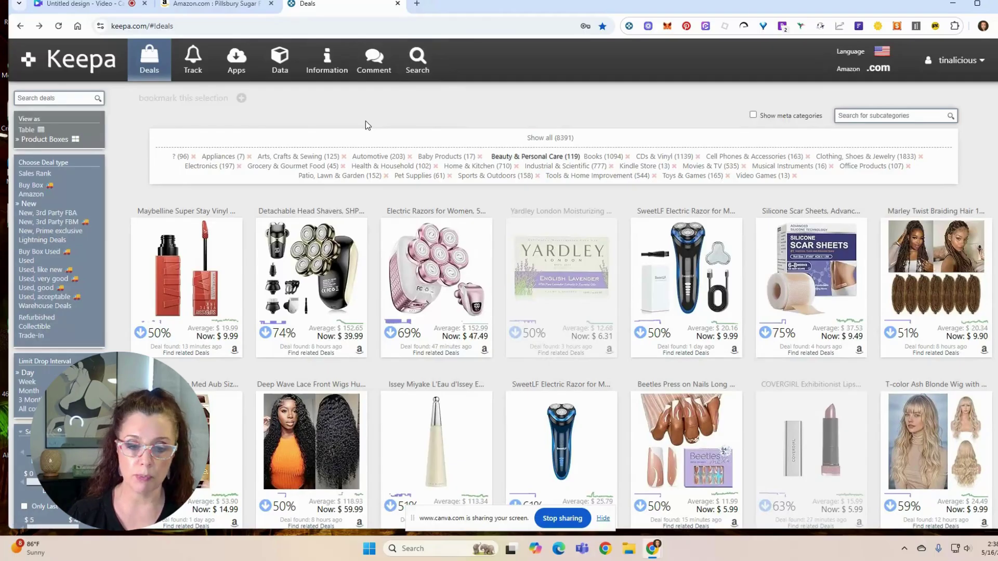
{"action": "left_click", "coordinate": [27, 205]}
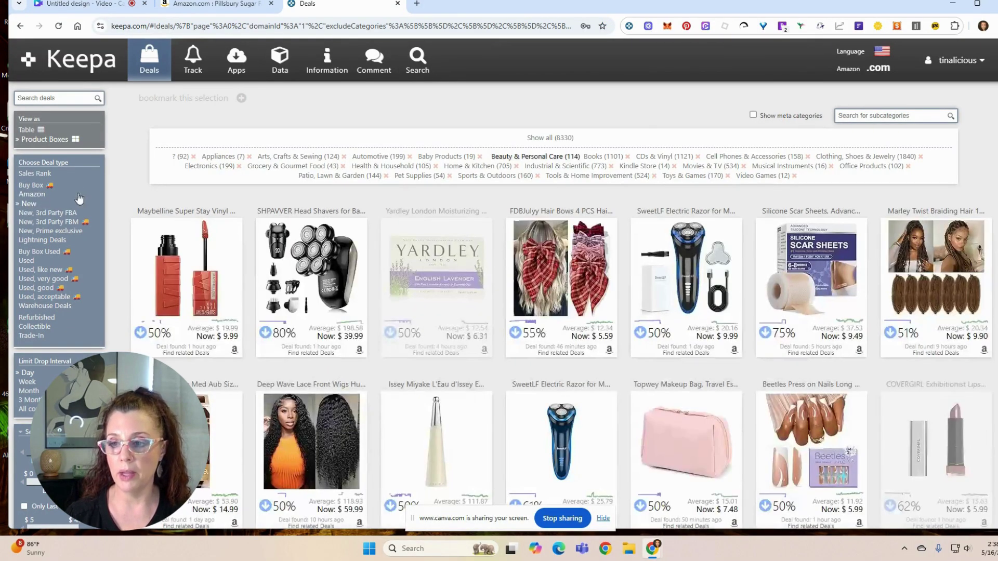
Step: Review the drop interval, drop percent, price range and filter settings applied to the New deals
{"action": "scroll", "coordinate": [121, 178], "scroll_direction": "down", "scroll_amount": 3}
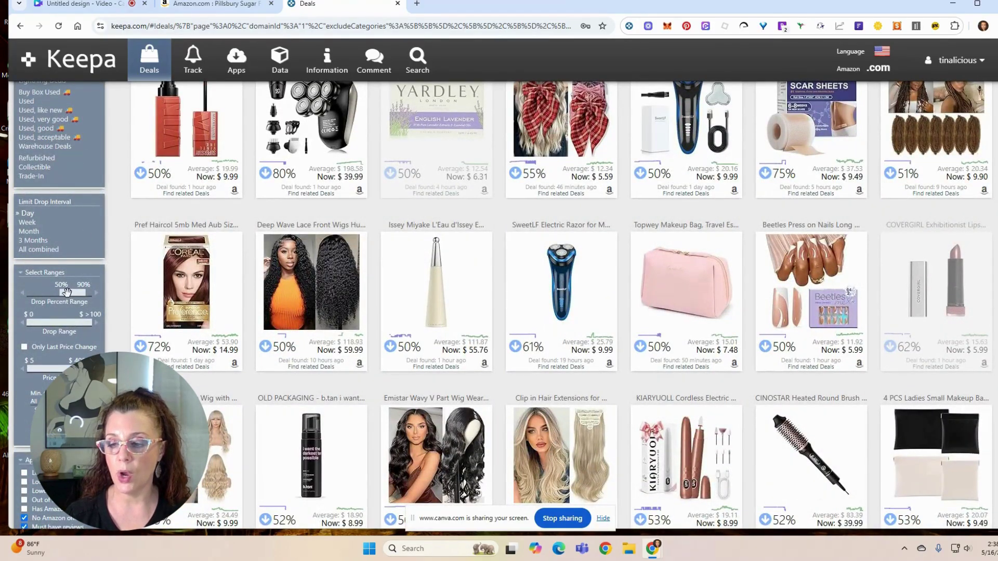
{"action": "mouse_move", "coordinate": [61, 292]}
{"action": "left_mouse_down"}
{"action": "mouse_move", "coordinate": [38, 295]}
{"action": "mouse_move", "coordinate": [64, 295]}
{"action": "left_mouse_up"}
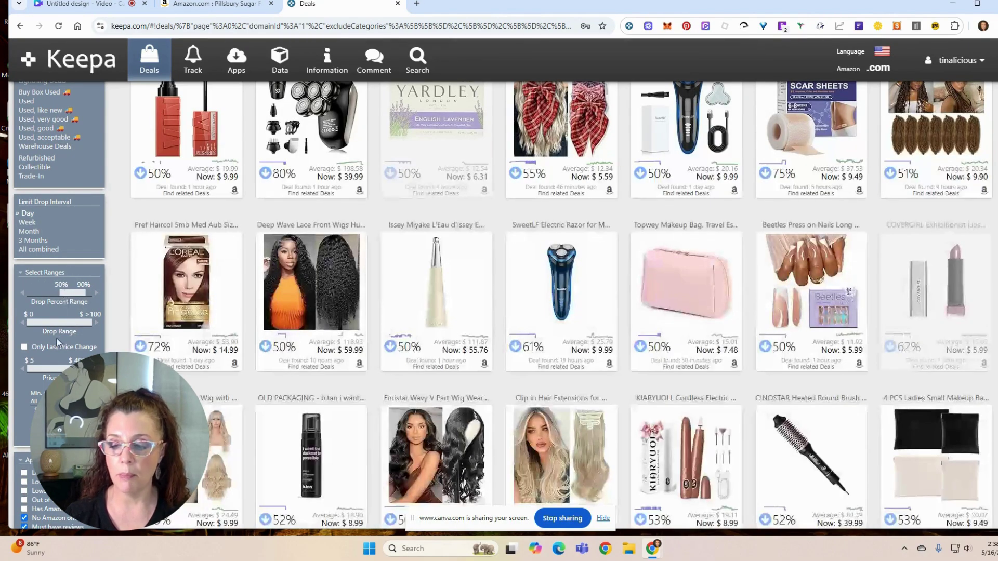
{"action": "scroll", "coordinate": [38, 323], "scroll_direction": "down", "scroll_amount": 1}
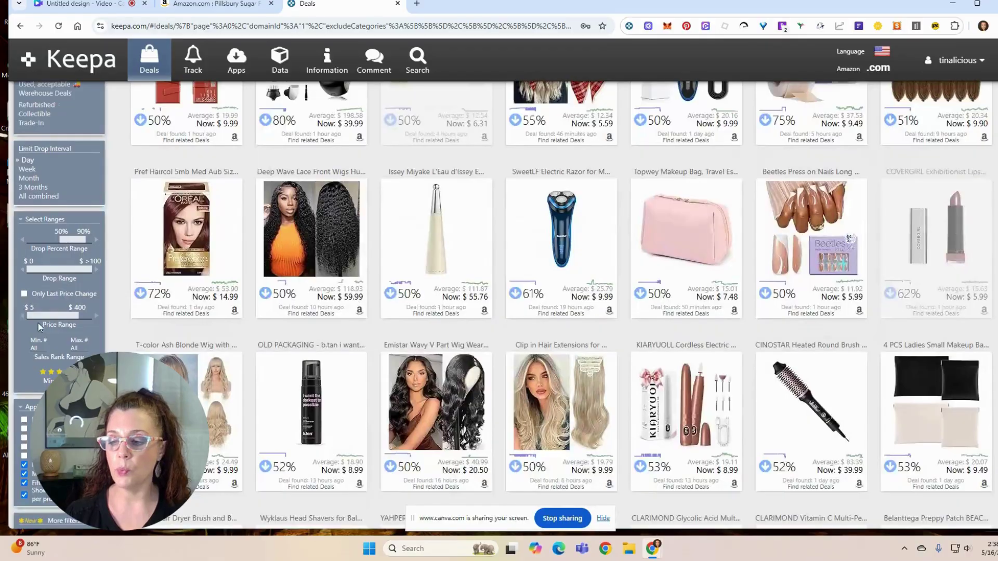
{"action": "scroll", "coordinate": [39, 323], "scroll_direction": "down", "scroll_amount": 3}
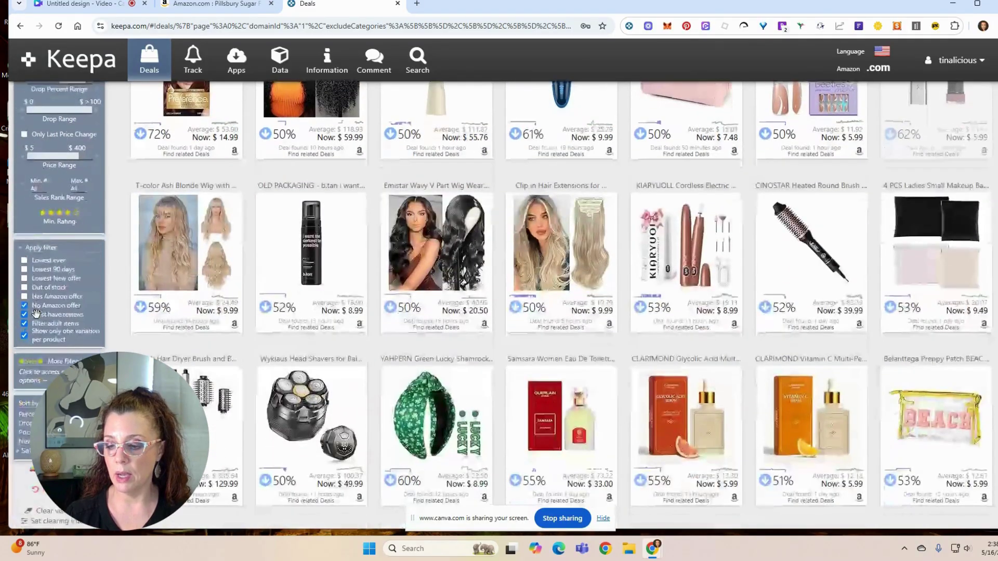
{"action": "scroll", "coordinate": [76, 348], "scroll_direction": "up", "scroll_amount": 4}
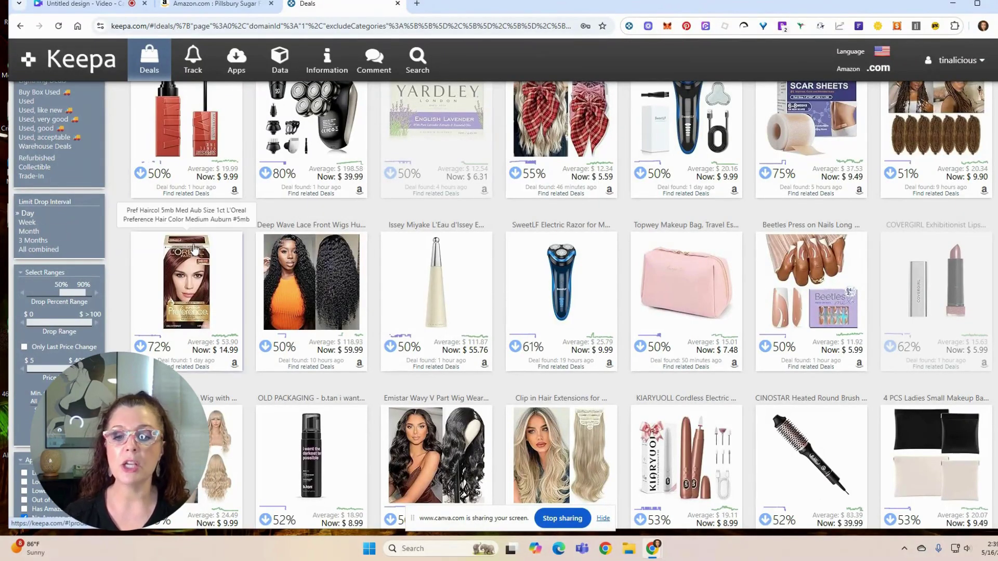
{"action": "scroll", "coordinate": [504, 295], "scroll_direction": "up", "scroll_amount": 2}
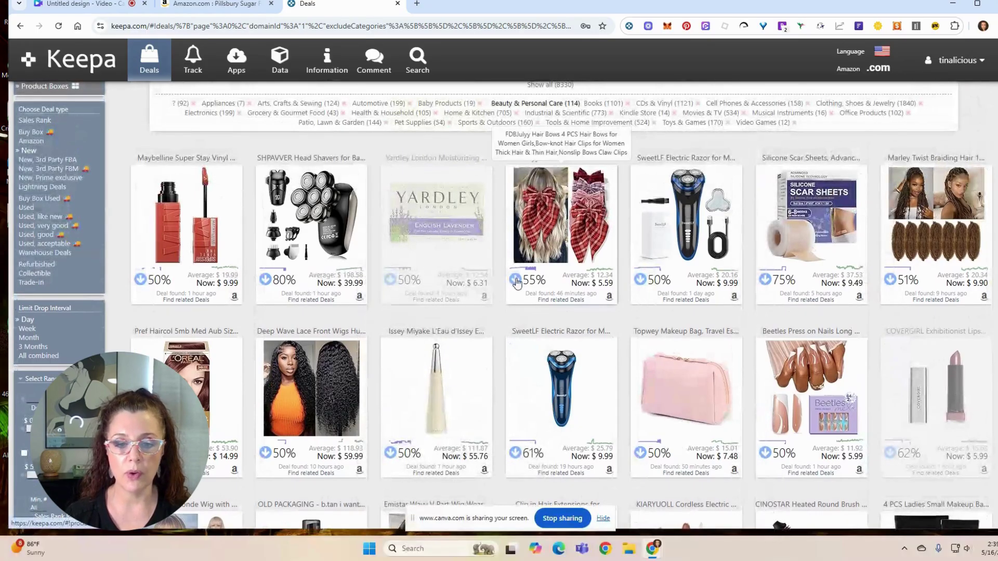
Step: Show the Toys & Games deals and preview the 365-day price history of the 2-pack pool basketball deal
{"action": "scroll", "coordinate": [596, 292], "scroll_direction": "up", "scroll_amount": 1}
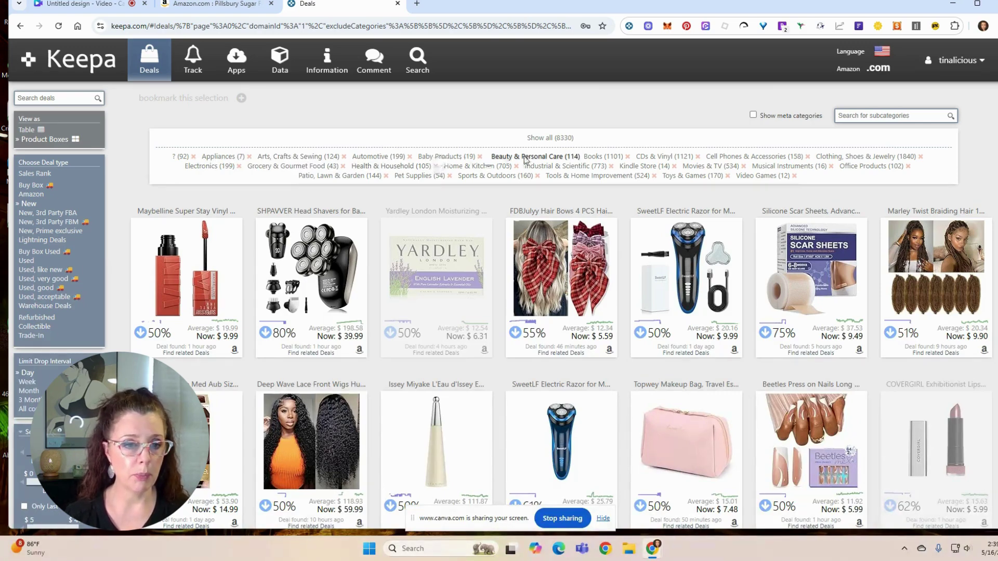
{"action": "left_click", "coordinate": [691, 176]}
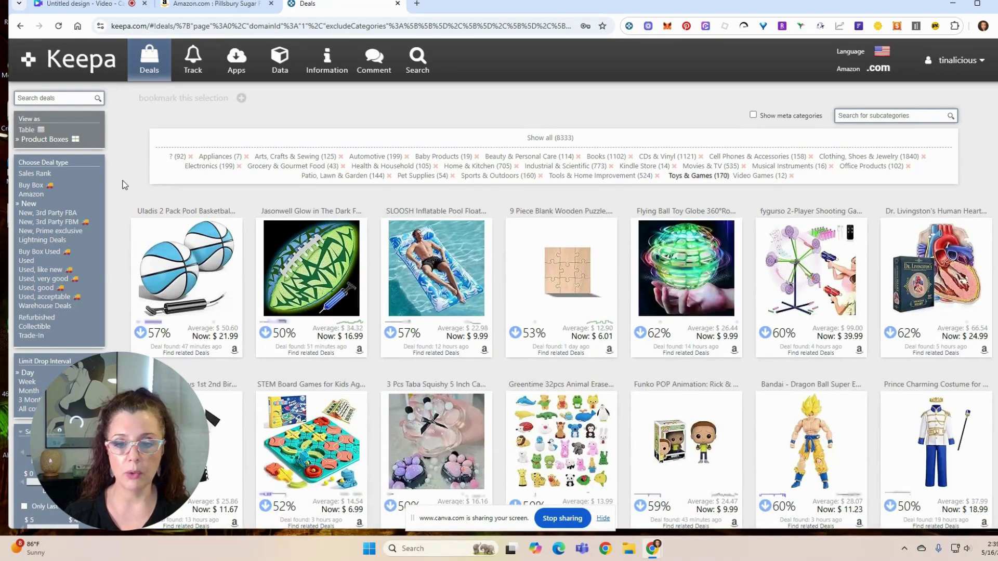
{"action": "scroll", "coordinate": [125, 185], "scroll_direction": "down", "scroll_amount": 1}
{"action": "scroll", "coordinate": [124, 185], "scroll_direction": "down", "scroll_amount": 1}
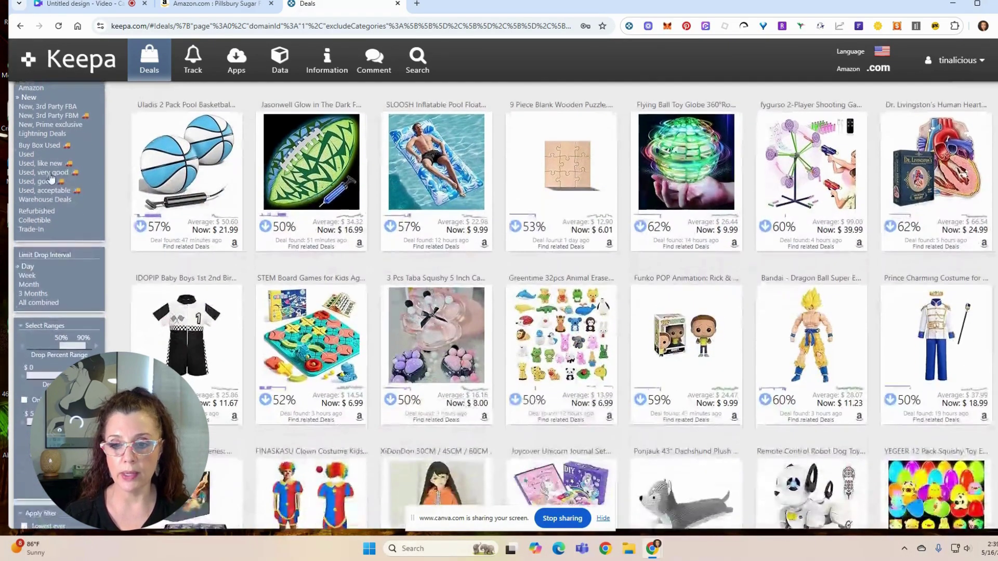
{"action": "mouse_move", "coordinate": [167, 174]}
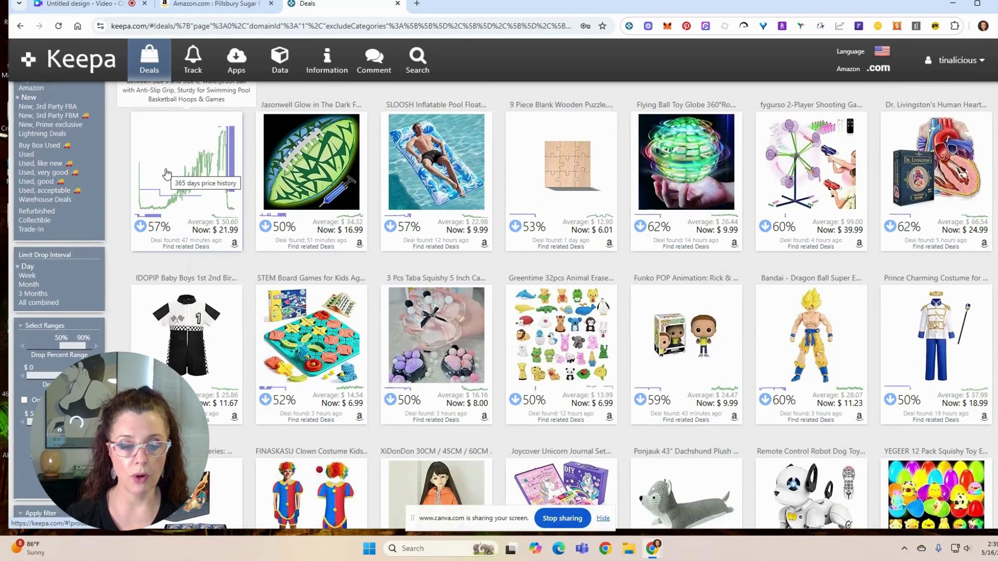
Step: Browse the toy deals and open the Funko POP Rick & Morty - Morty Action Figure to examine its price history
{"action": "scroll", "coordinate": [587, 395], "scroll_direction": "down", "scroll_amount": 1}
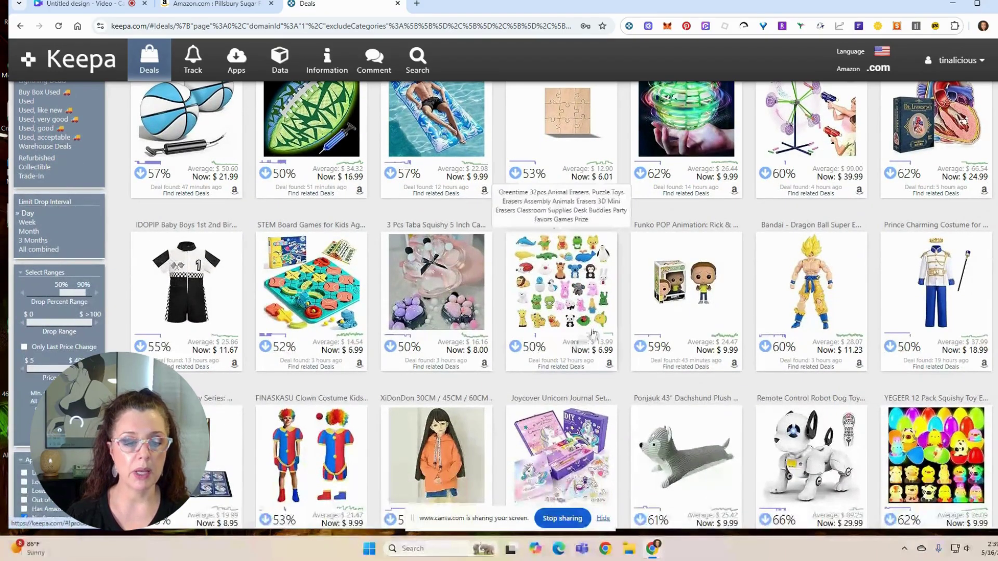
{"action": "mouse_move", "coordinate": [693, 283]}
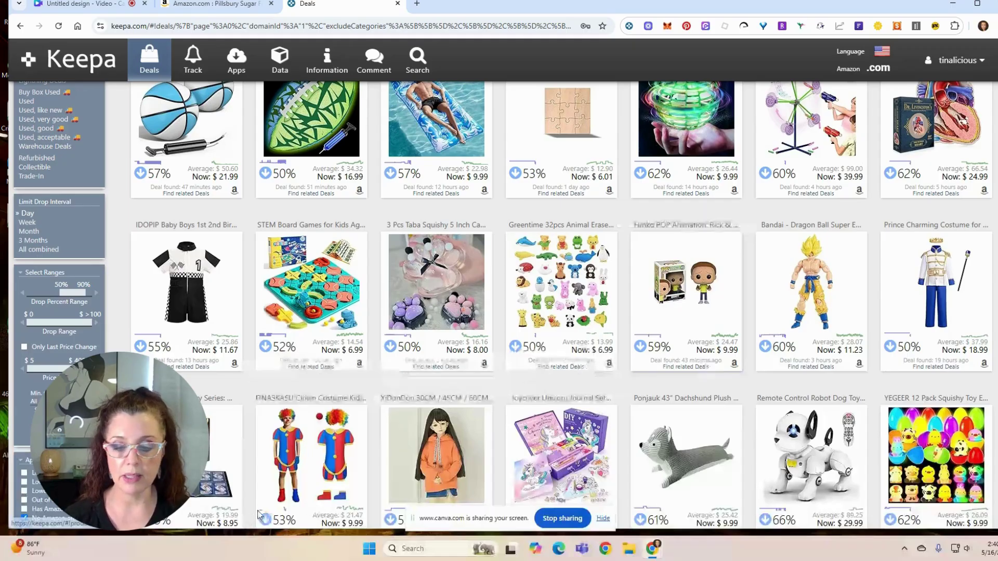
{"action": "scroll", "coordinate": [300, 431], "scroll_direction": "down", "scroll_amount": 1}
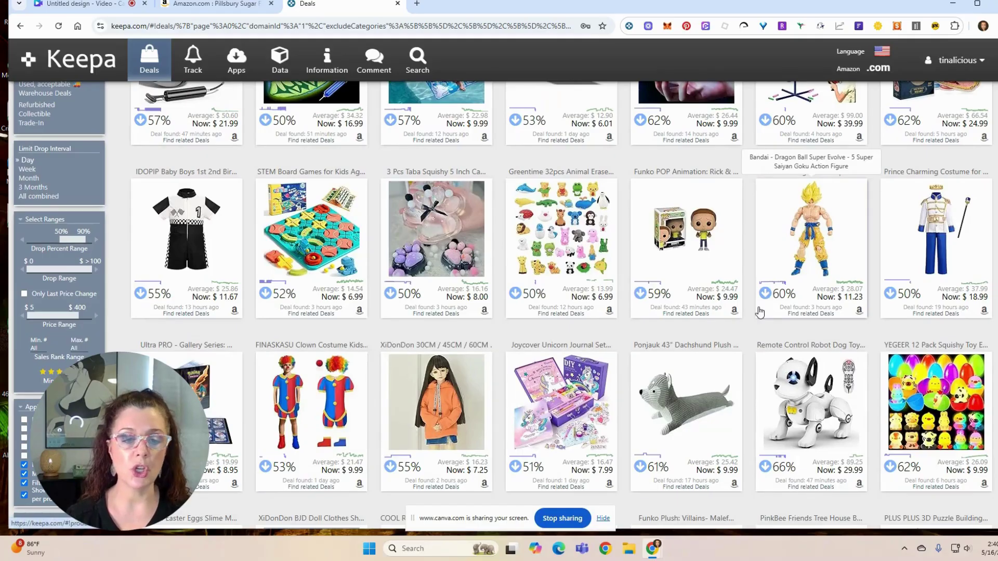
{"action": "left_click", "coordinate": [689, 253]}
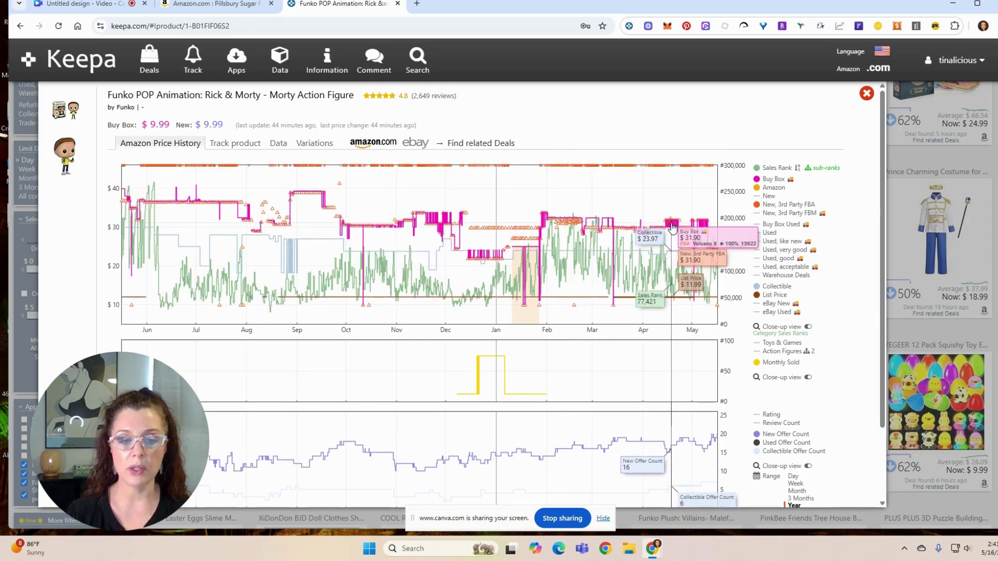
{"action": "scroll", "coordinate": [681, 227], "scroll_direction": "up", "scroll_amount": 2}
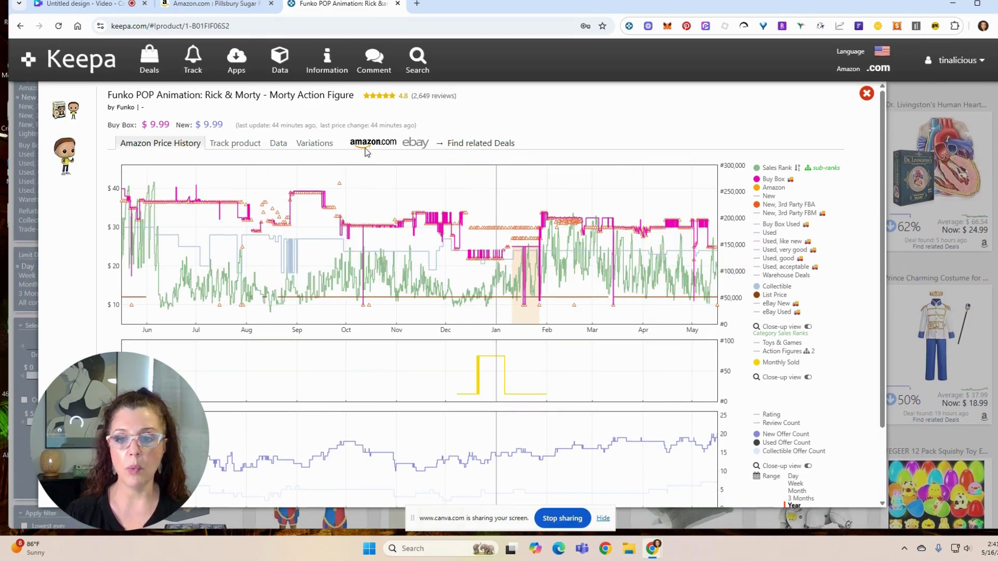
Step: Open the Morty figure's Amazon listing and look through its seller offers and the available offer filters
{"action": "left_click", "coordinate": [372, 147]}
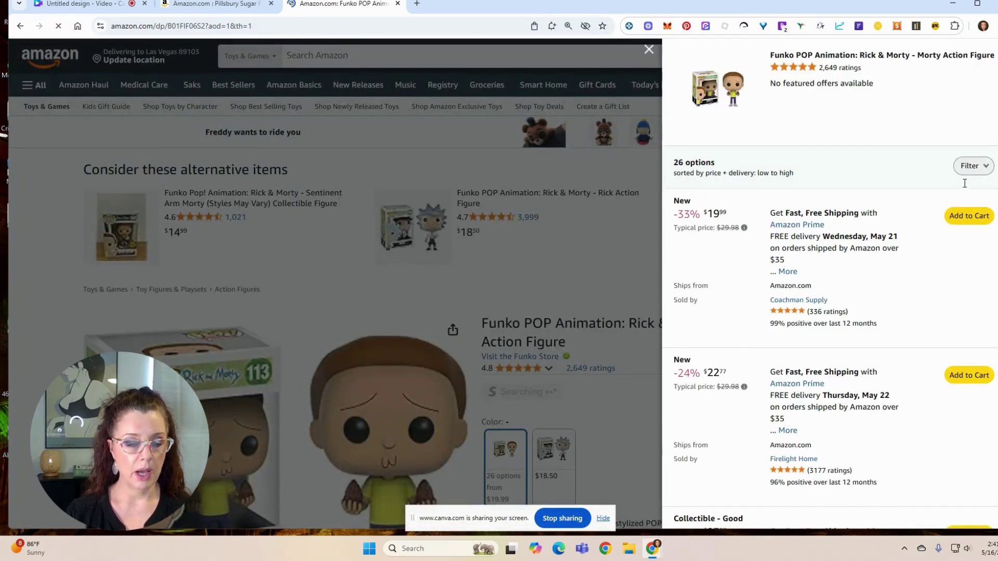
{"action": "scroll", "coordinate": [759, 253], "scroll_direction": "down", "scroll_amount": 3}
{"action": "scroll", "coordinate": [759, 254], "scroll_direction": "down", "scroll_amount": 9}
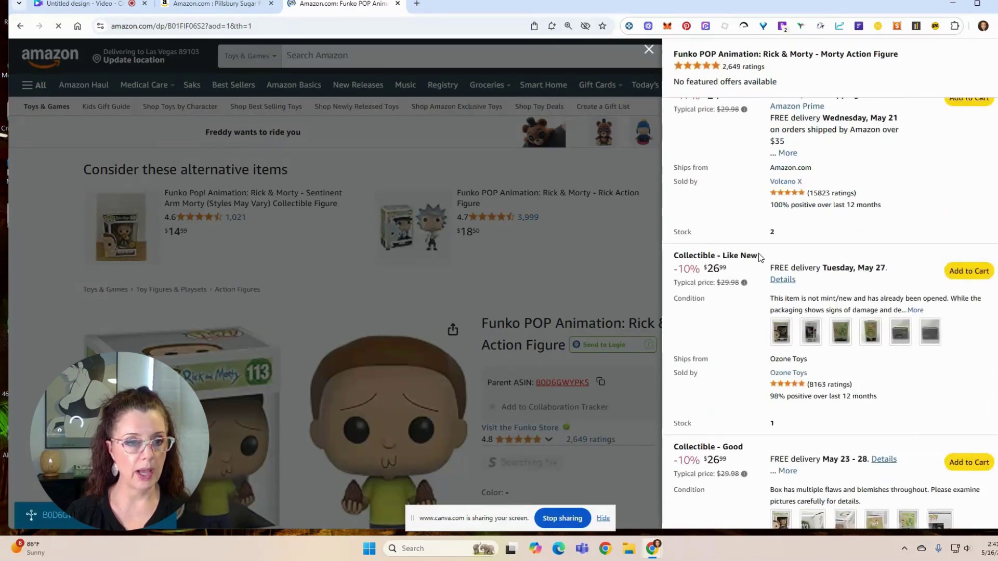
{"action": "scroll", "coordinate": [759, 254], "scroll_direction": "up", "scroll_amount": 12}
{"action": "left_click", "coordinate": [981, 173]}
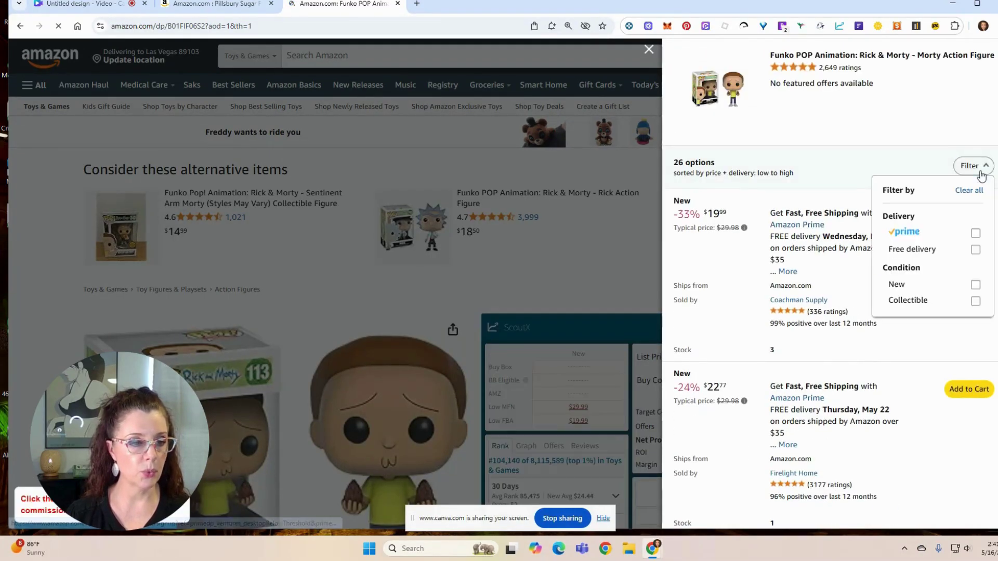
{"action": "left_click", "coordinate": [789, 167]}
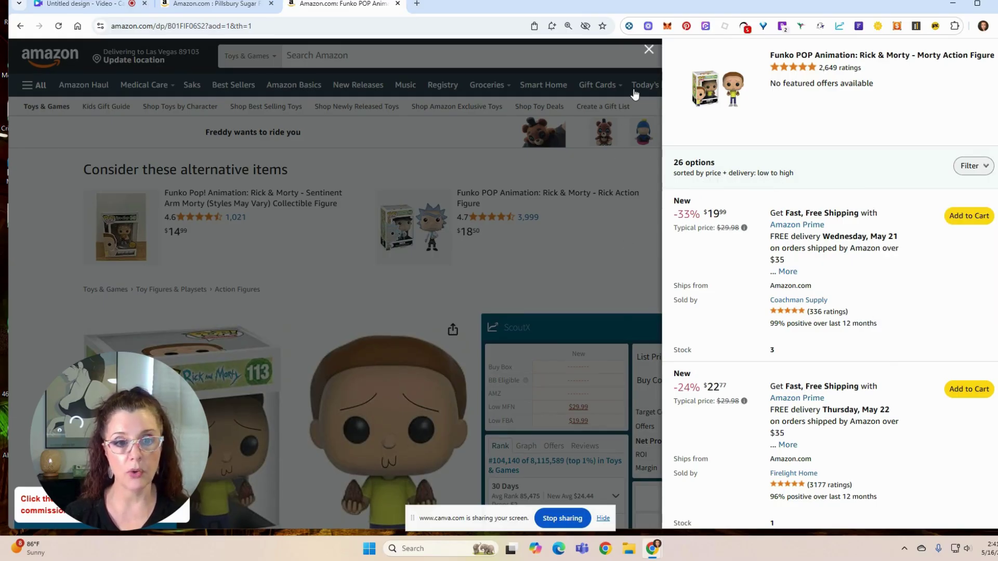
Step: Close the seller offers and set the Morty figure's Buy Cost to 9.99 in the ScoutX calculator
{"action": "left_click", "coordinate": [649, 50]}
{"action": "scroll", "coordinate": [572, 280], "scroll_direction": "down", "scroll_amount": 3}
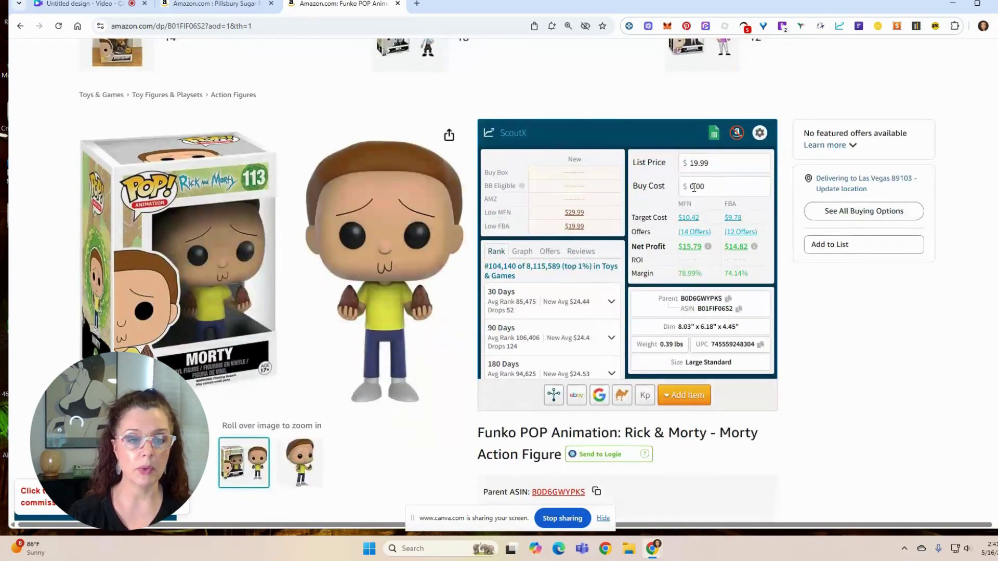
{"action": "double_click", "coordinate": [695, 187]}
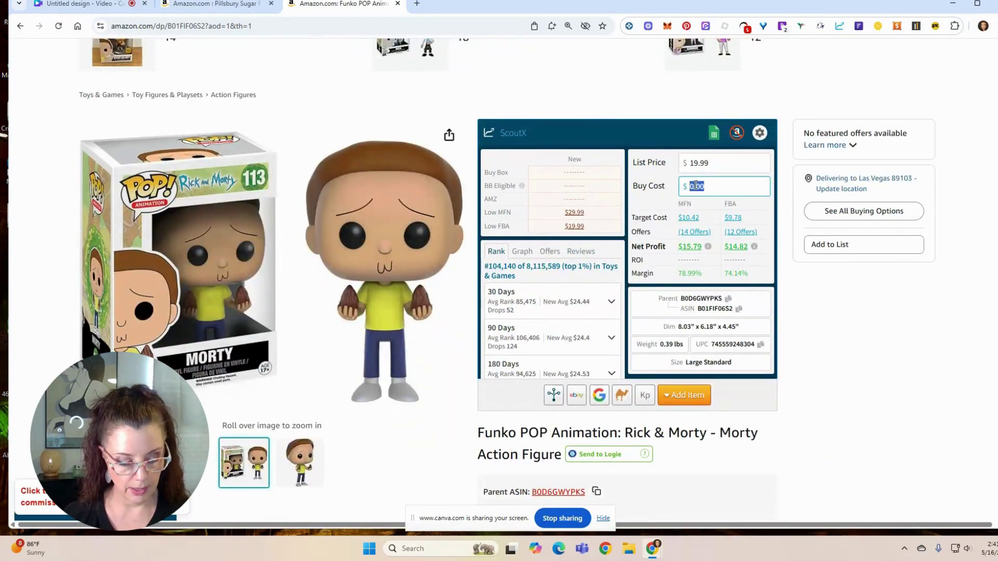
{"action": "type", "text": "9.99"}
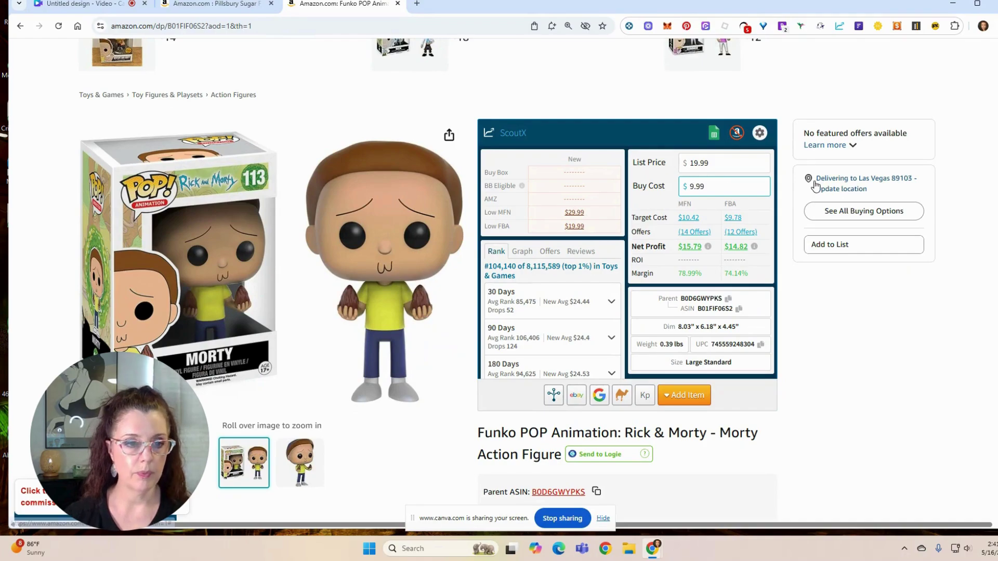
{"action": "left_click", "coordinate": [785, 191]}
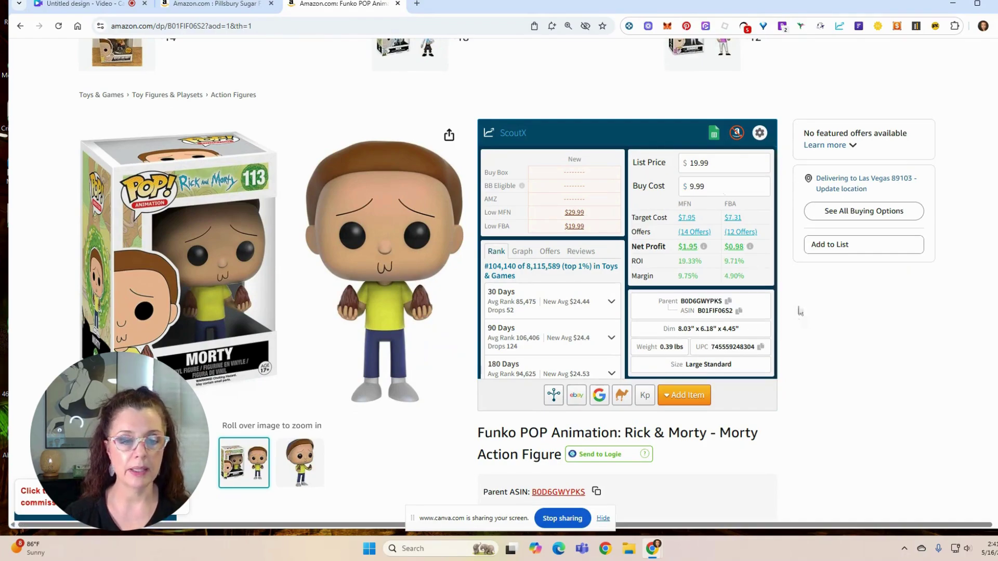
Step: Examine the Keepa price history, sales rank and offer count charts on the Morty figure's Amazon page
{"action": "scroll", "coordinate": [393, 357], "scroll_direction": "down", "scroll_amount": 6}
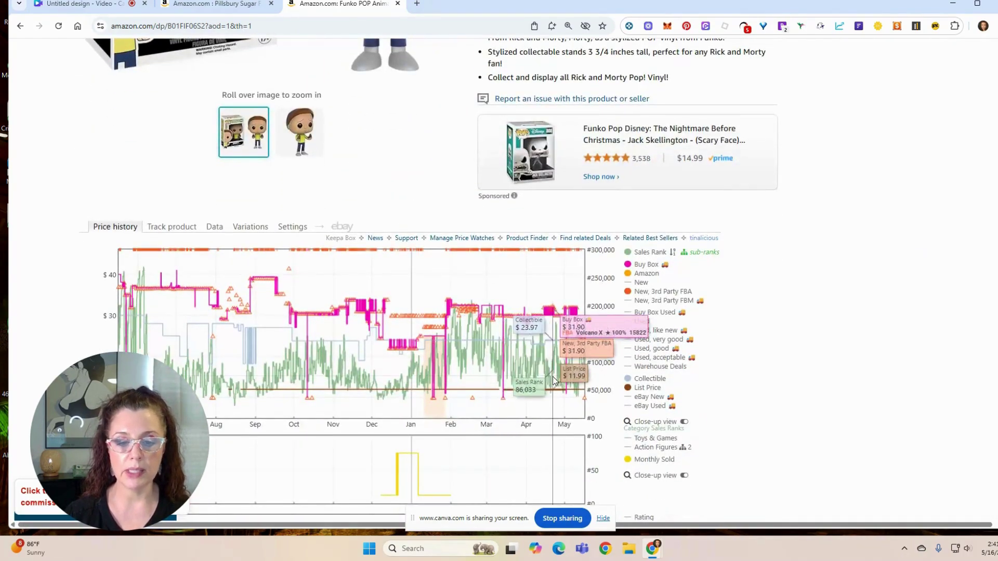
{"action": "scroll", "coordinate": [554, 376], "scroll_direction": "down", "scroll_amount": 3}
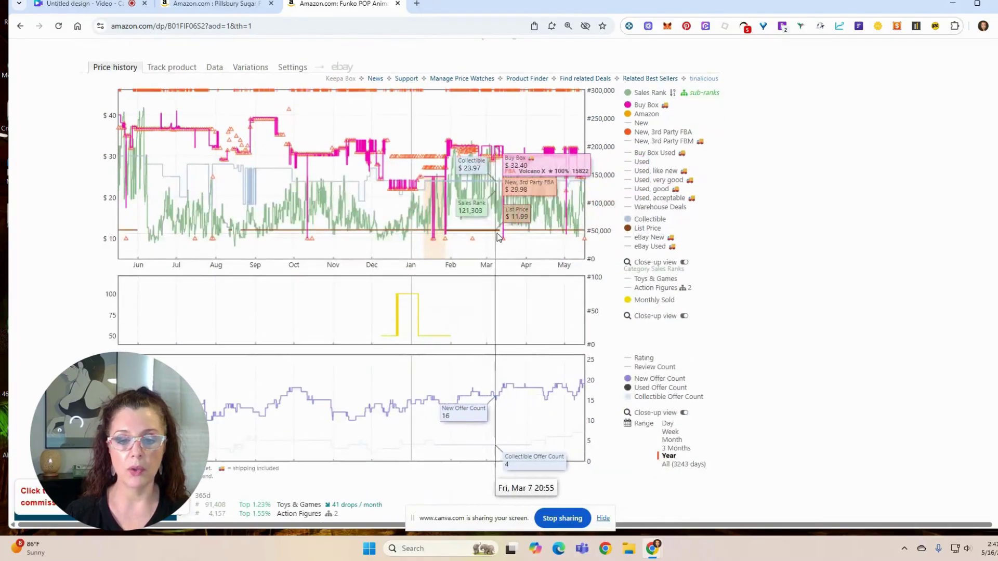